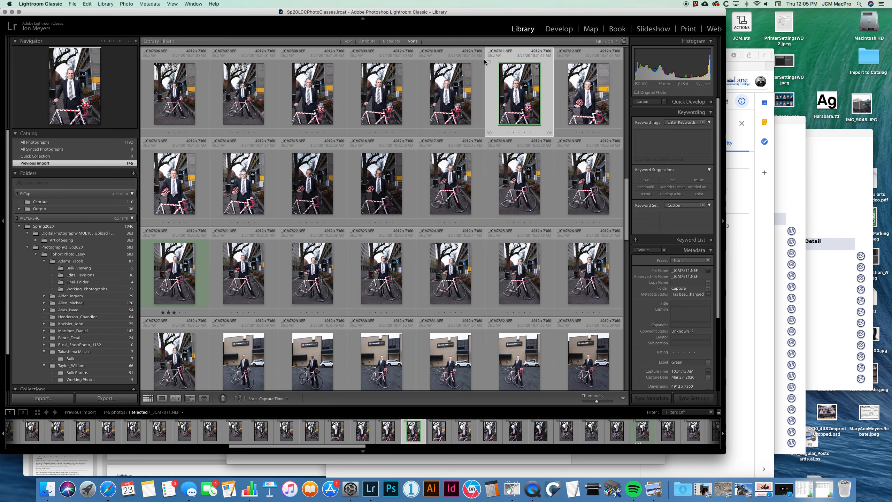
Find the two-star JPEG versions of the bicycle portrait at the end of the previous import and open one full-size
scroll(370, 108, "down", 3)
scroll(370, 109, "down", 15)
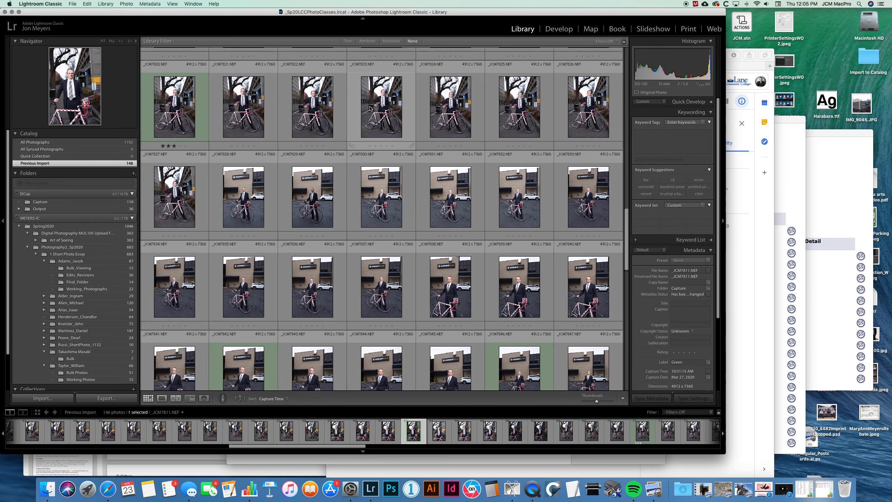
scroll(370, 108, "down", 20)
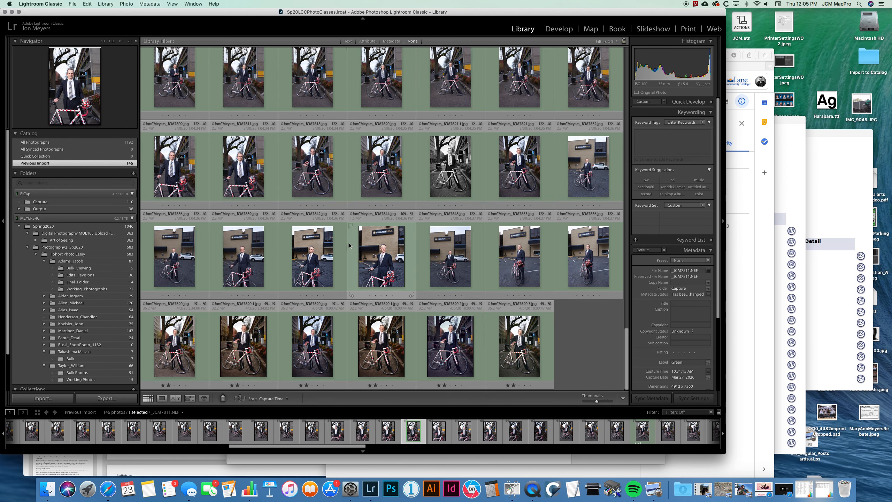
left_click(307, 357)
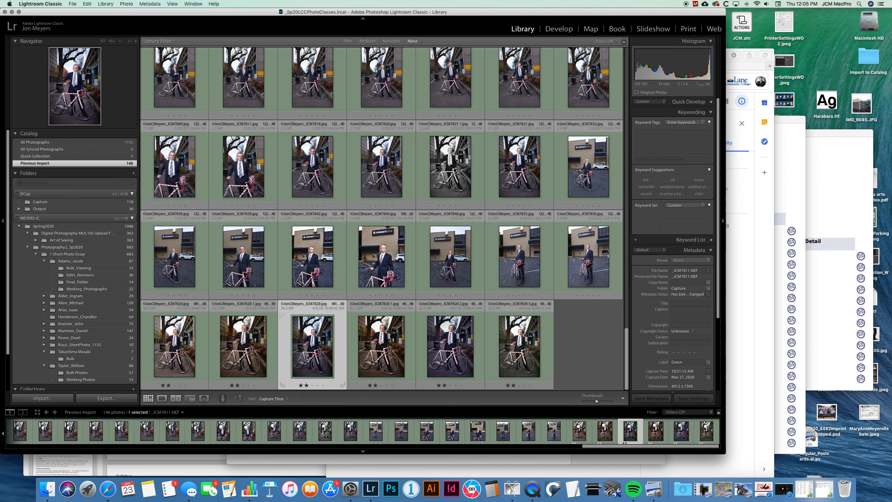
double_click(308, 357)
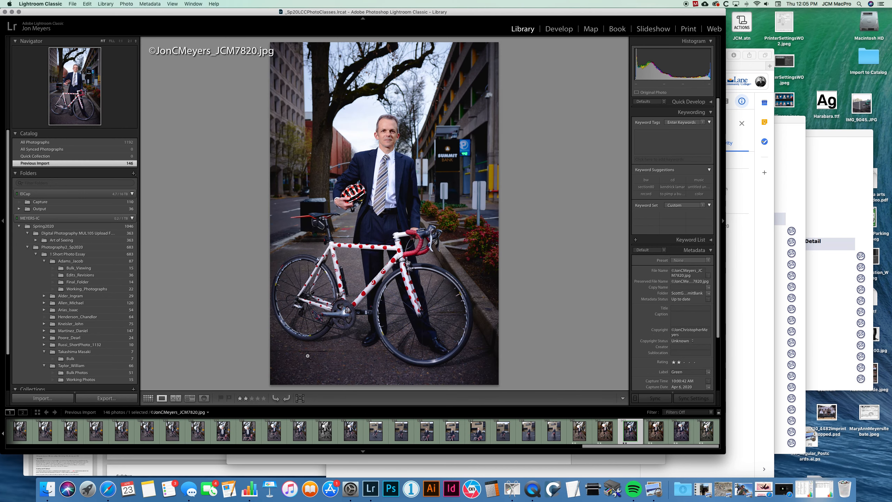
Look through the neighbouring two-star JPEG versions of the bicycle portrait one by one, ending at the first version
key("Right")
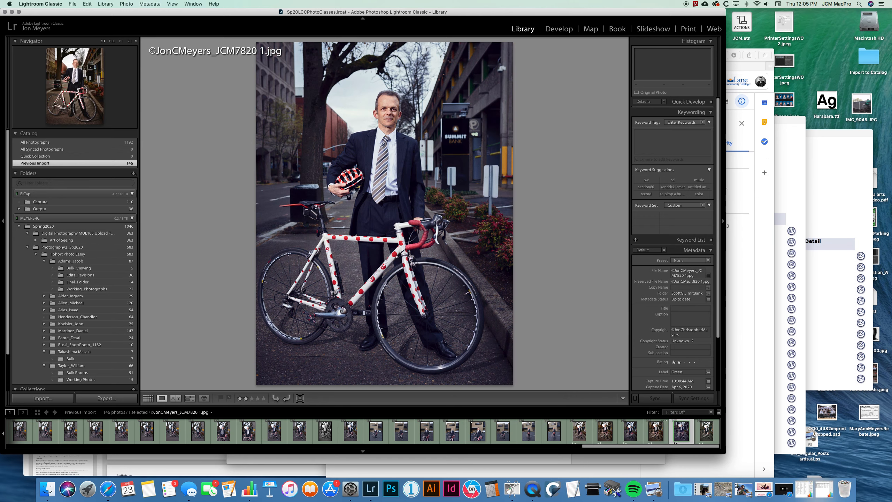
key("Right")
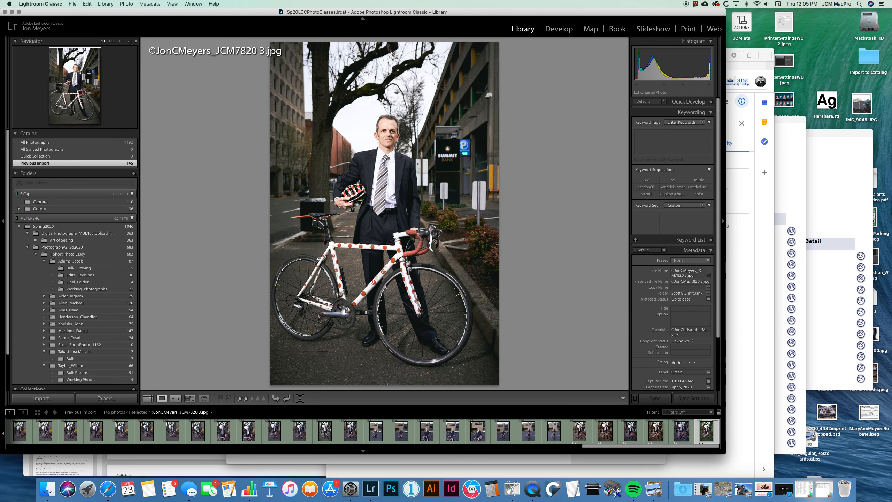
key("Left")
key("Left")
key("Left")
key("Left")
key("Left")
key("Left")
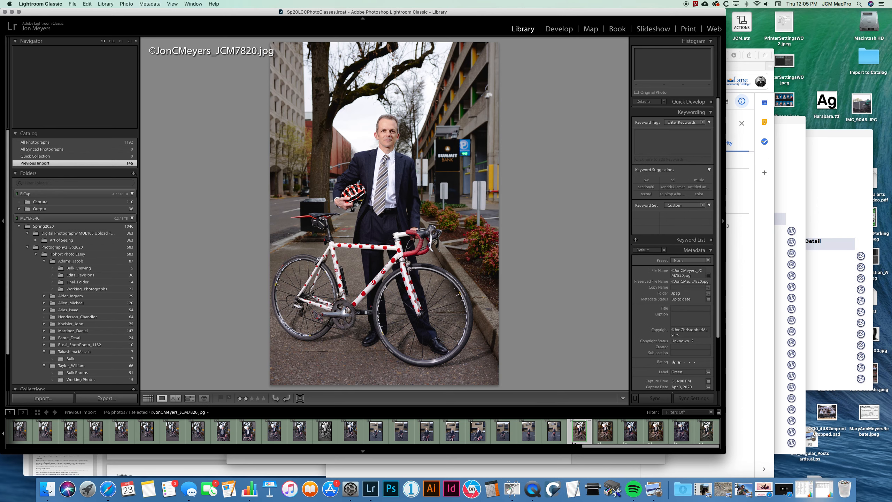
key("Right")
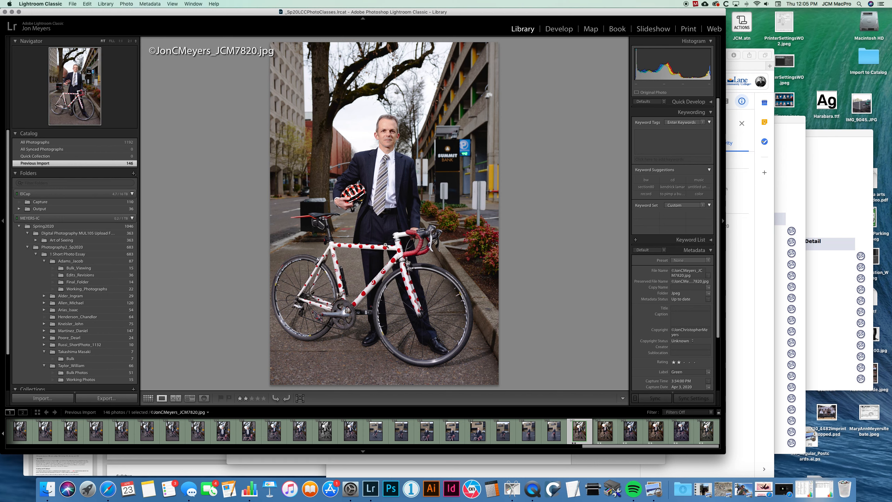
Select the six two-star versions of the bicycle portrait and compare them side by side in Survey view
left_click(707, 438, "shift")
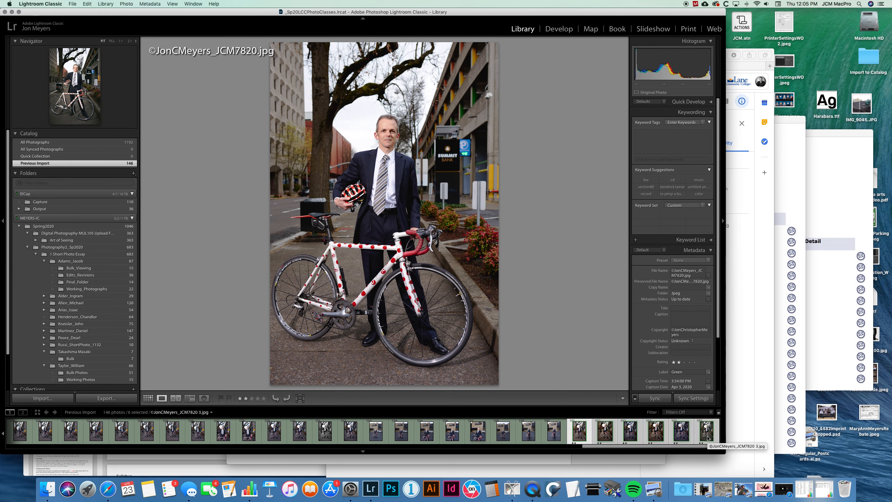
key("v")
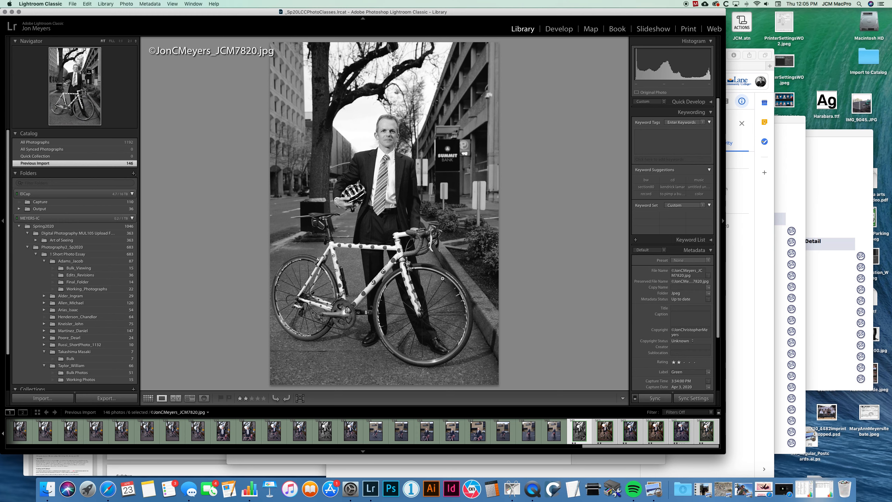
key("super+z")
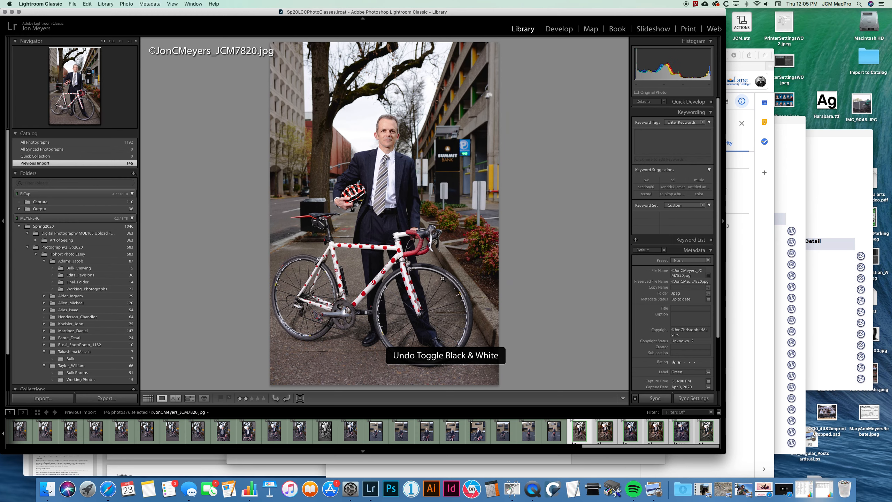
key("n")
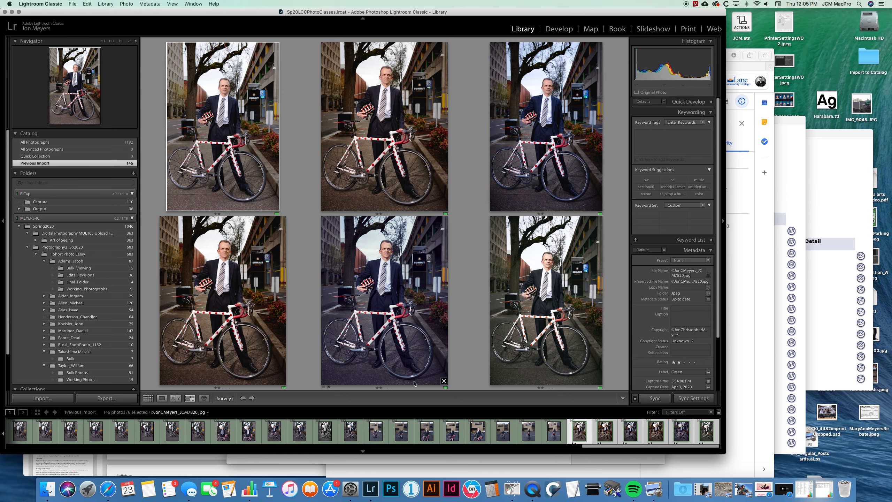
Return to the grid, find the three-star original _JCM7820.NEF and open it in the Develop module
left_click(148, 398)
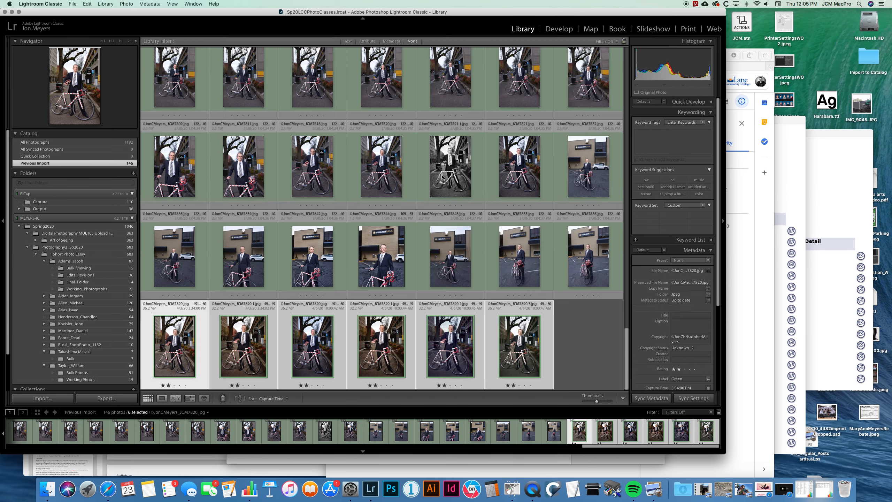
scroll(442, 177, "up", 10)
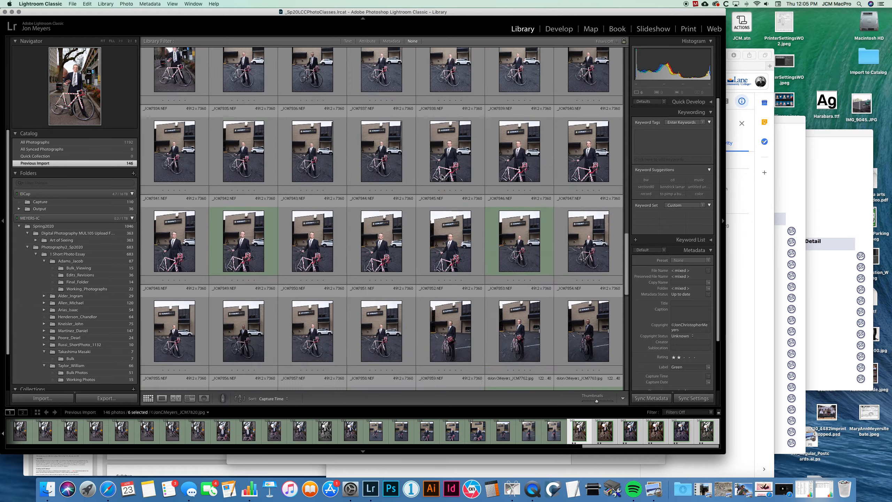
scroll(442, 177, "up", 10)
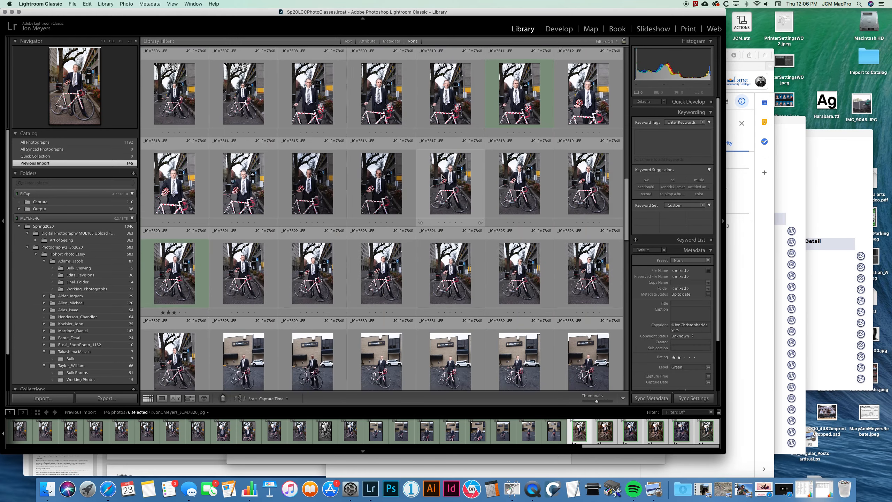
scroll(442, 177, "up", 5)
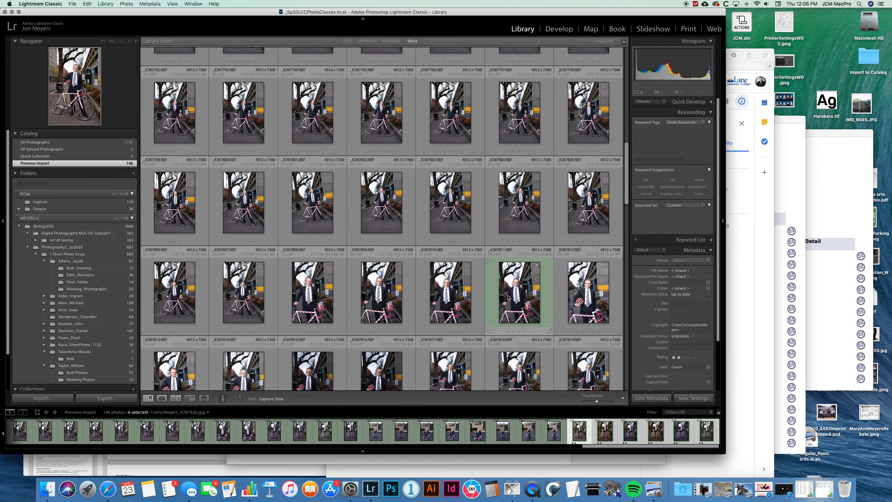
scroll(507, 297, "down", 5)
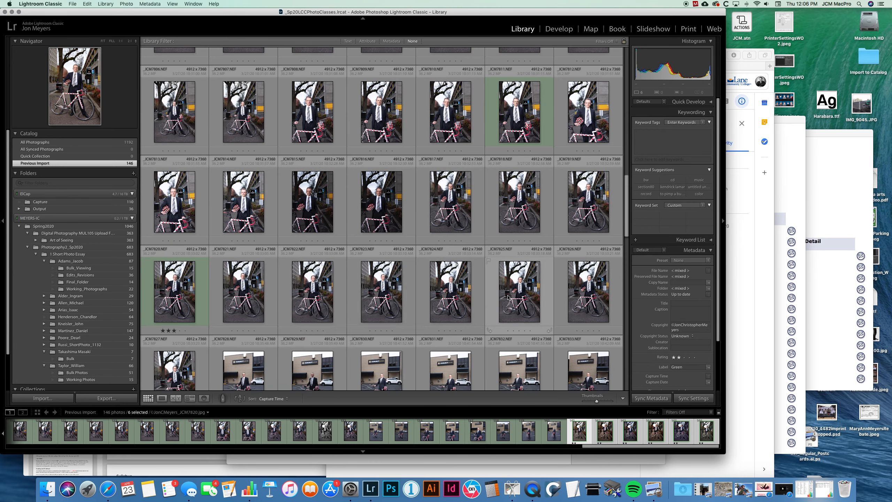
double_click(157, 286)
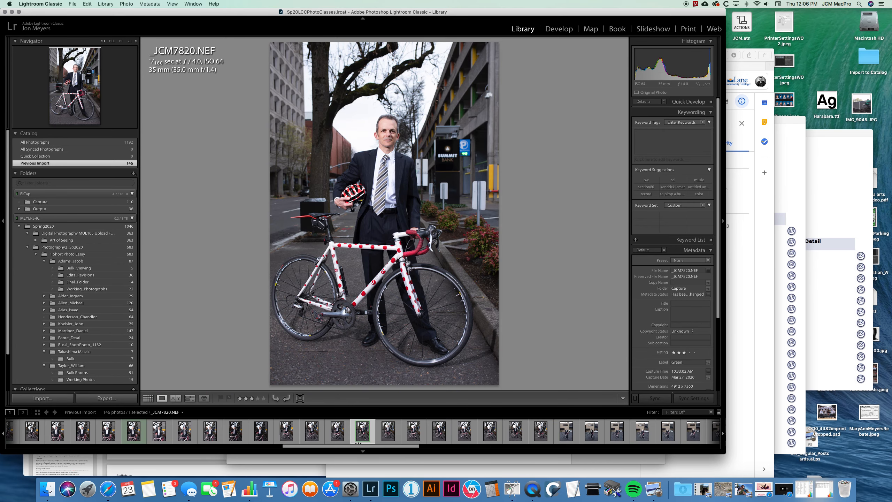
left_click(552, 28)
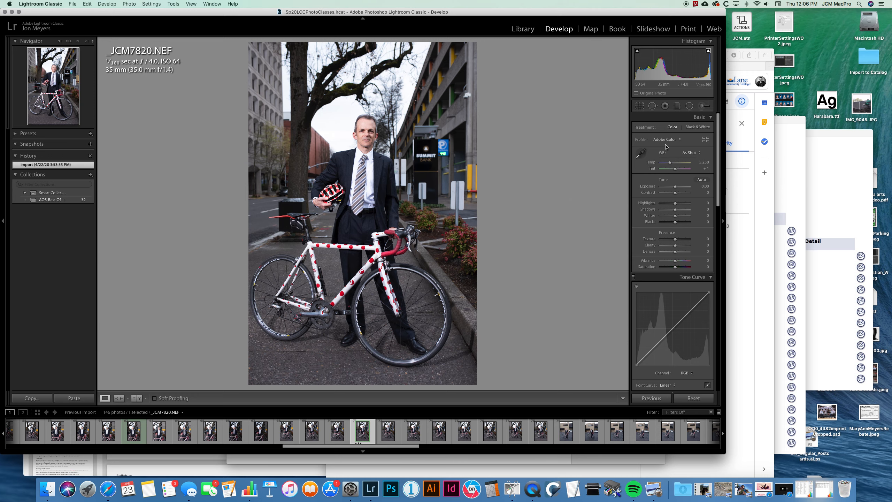
Examine the white shirt and dark jacket up close and toggle the highlight clipping warning, returning to the full image
left_click(361, 149)
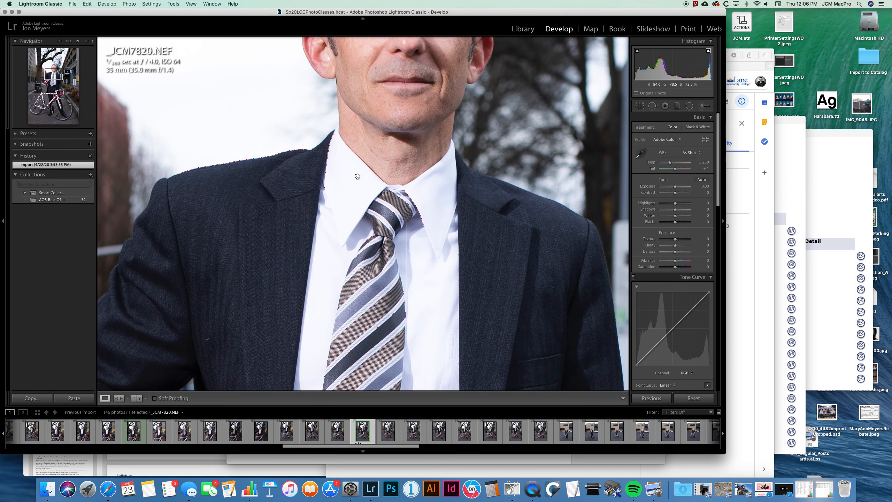
left_click_drag(355, 182, 353, 157)
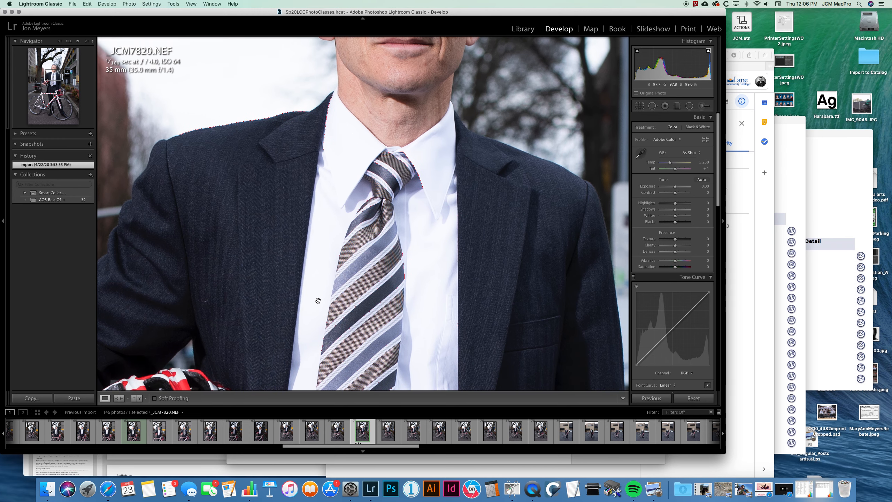
left_click_drag(318, 301, 339, 212)
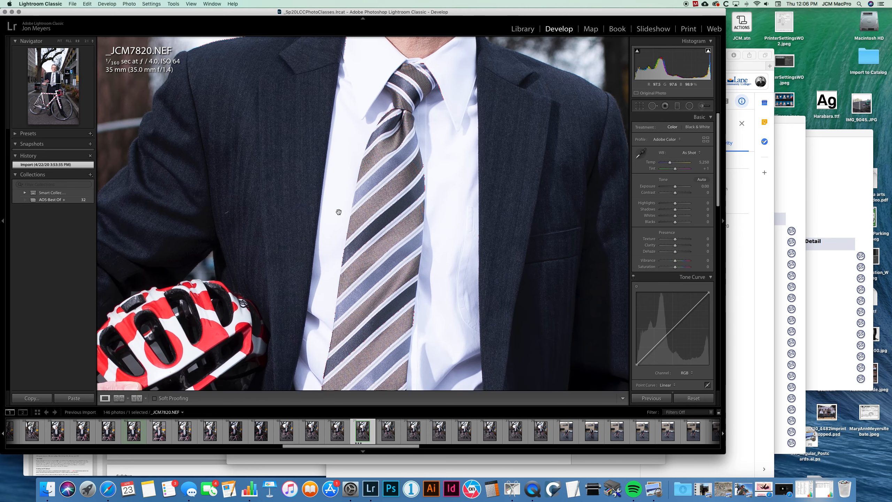
left_click(447, 191)
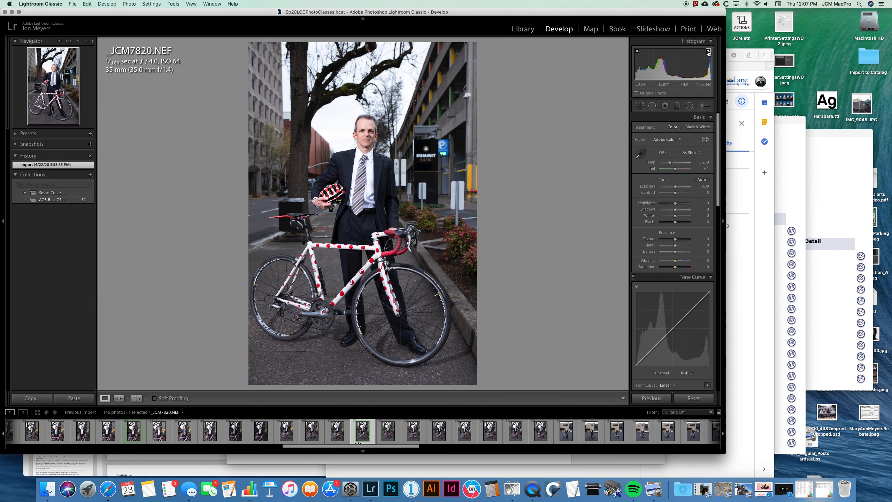
left_click(359, 159)
left_click(708, 51)
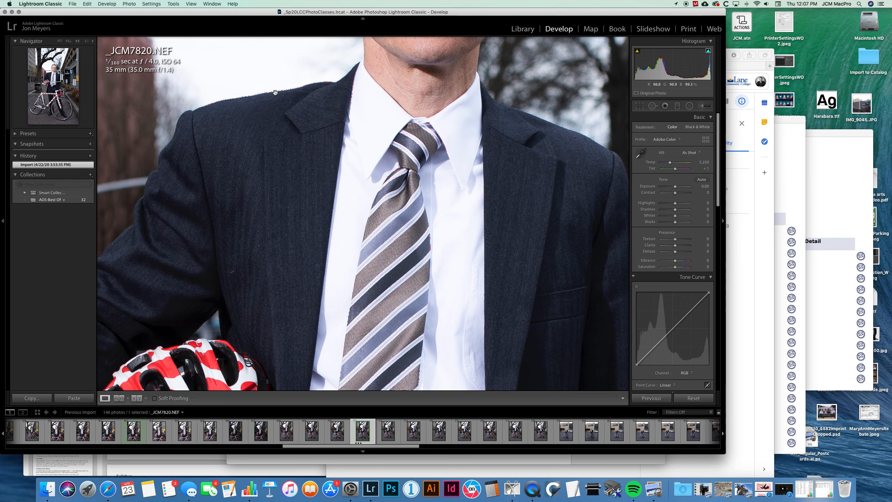
left_click(464, 244)
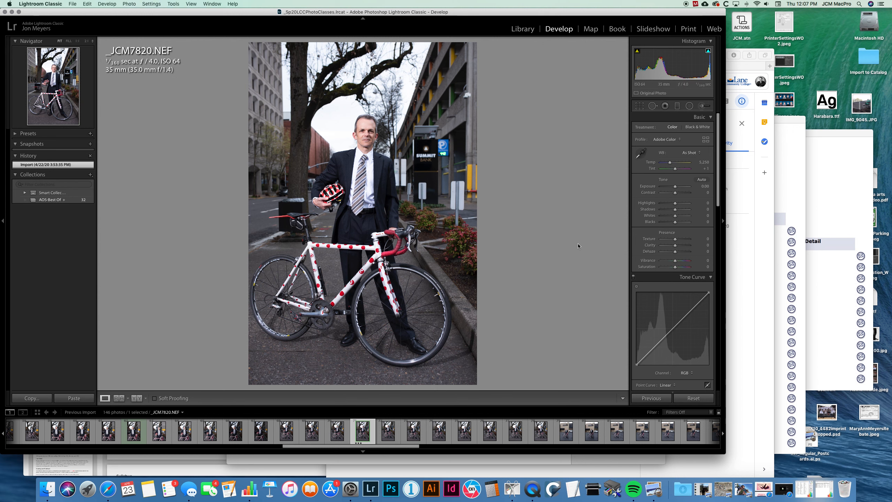
Zoom in on the shirt and change the camera profile to Adobe Standard
left_click(677, 139)
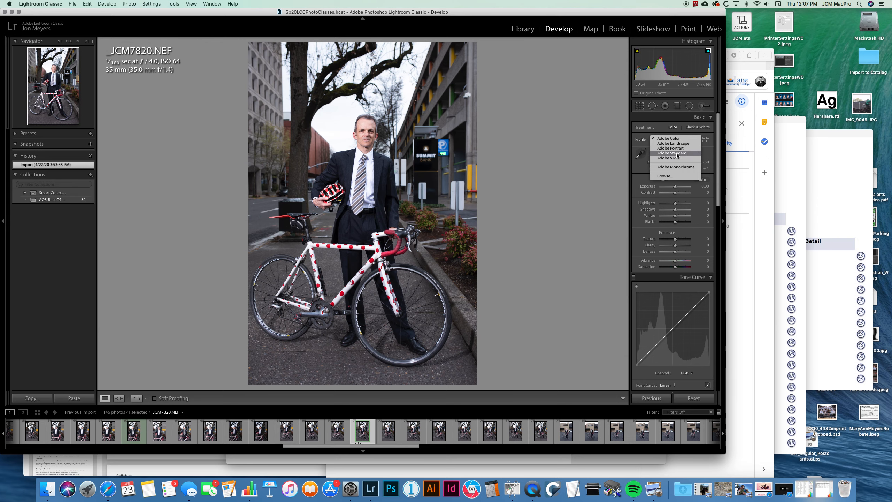
left_click(668, 138)
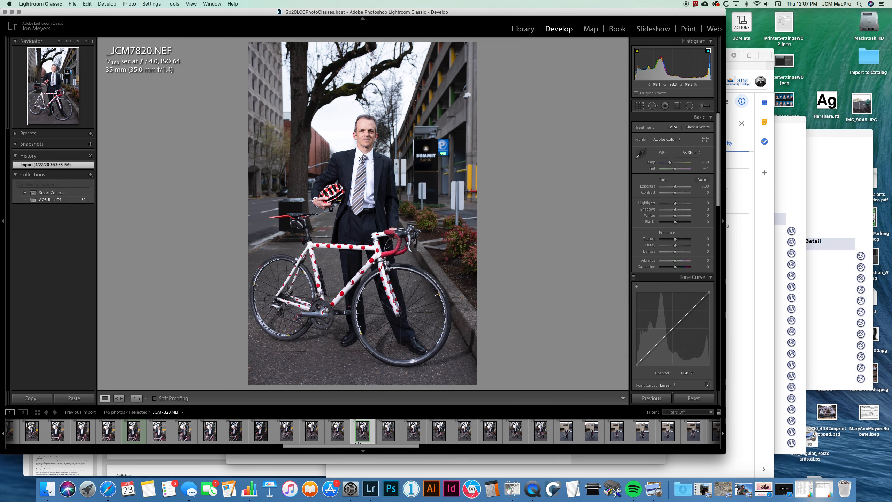
left_click(361, 159)
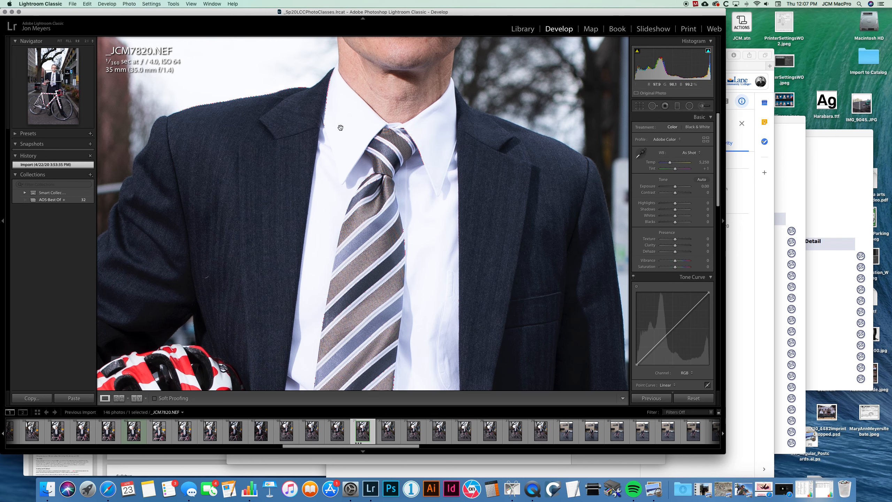
left_click(671, 139)
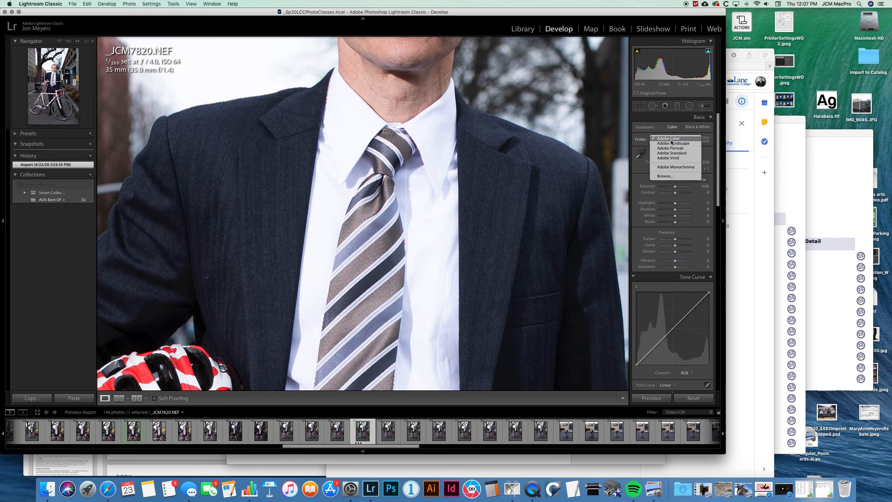
left_click(670, 153)
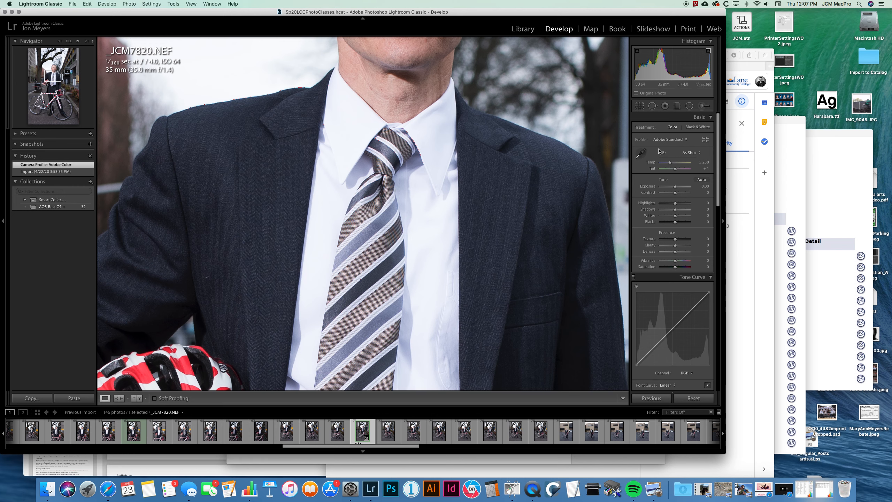
Try the Adobe Portrait profile, check the man's face up close and go back to the preceding history state
left_click(673, 139)
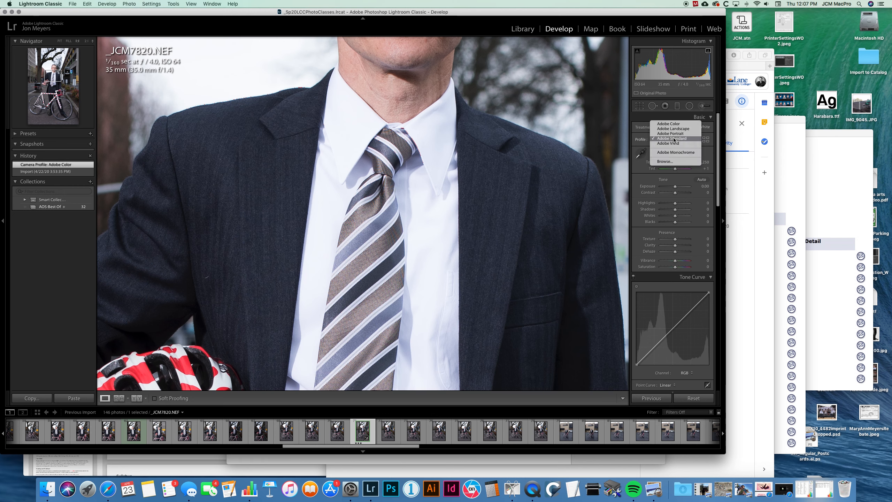
left_click(674, 134)
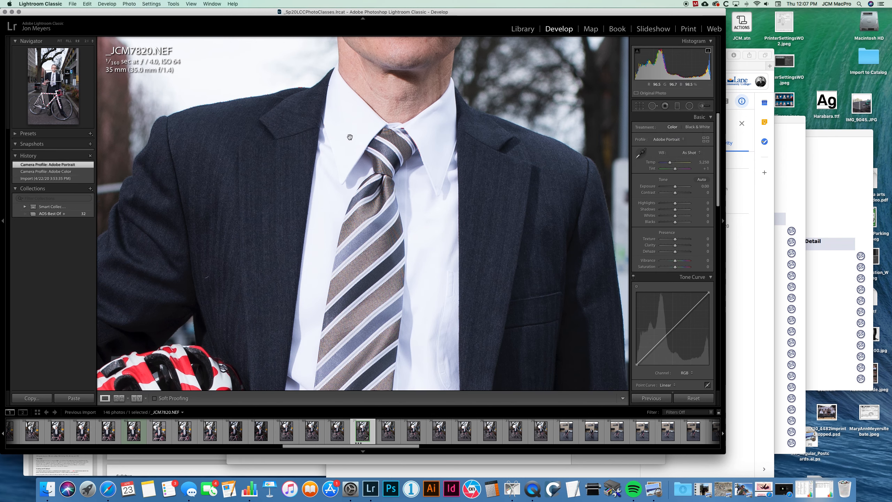
left_click_drag(344, 141, 340, 244)
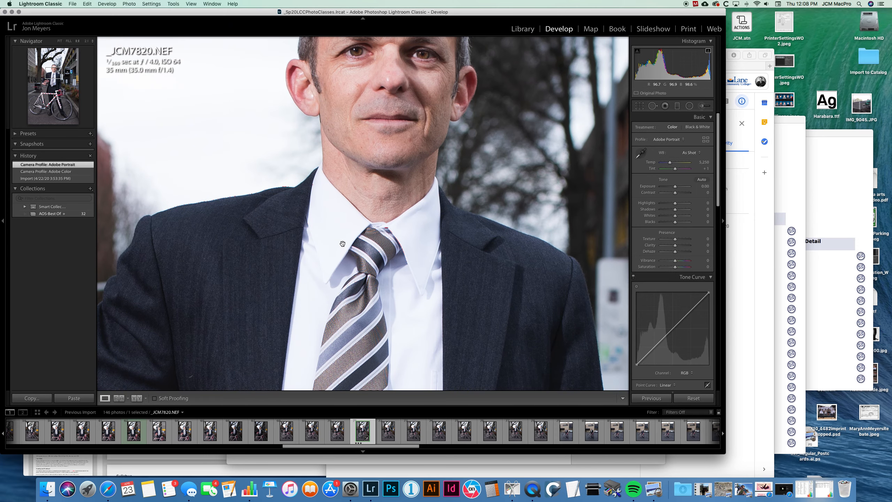
left_click_drag(400, 97, 382, 218)
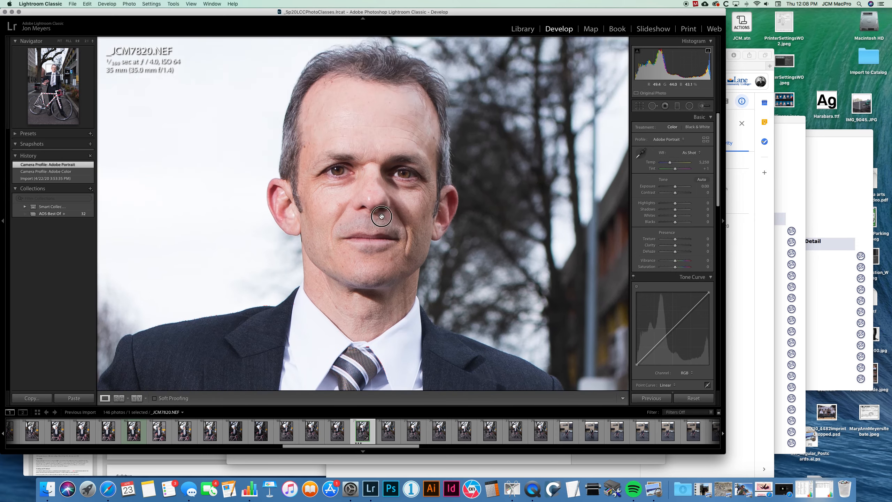
left_click(81, 173)
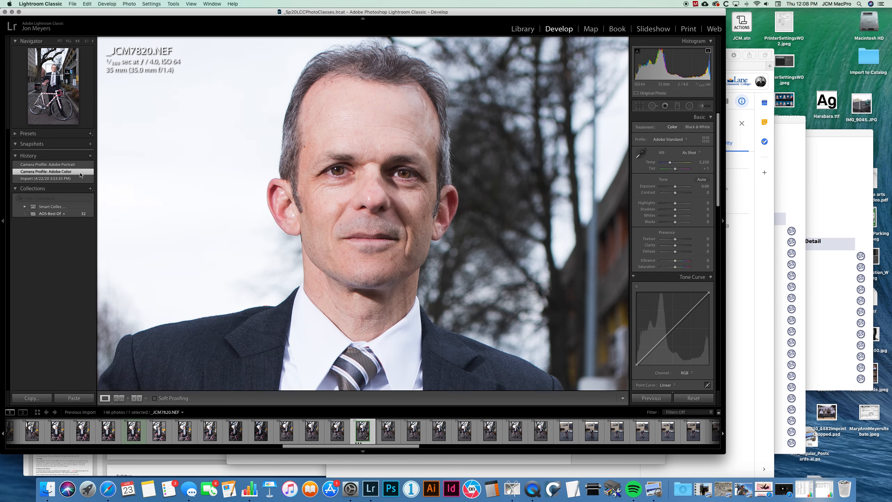
Try the Adobe Standard profile against Adobe Portrait on the man's face and return to the Adobe Portrait history state
left_click(78, 165)
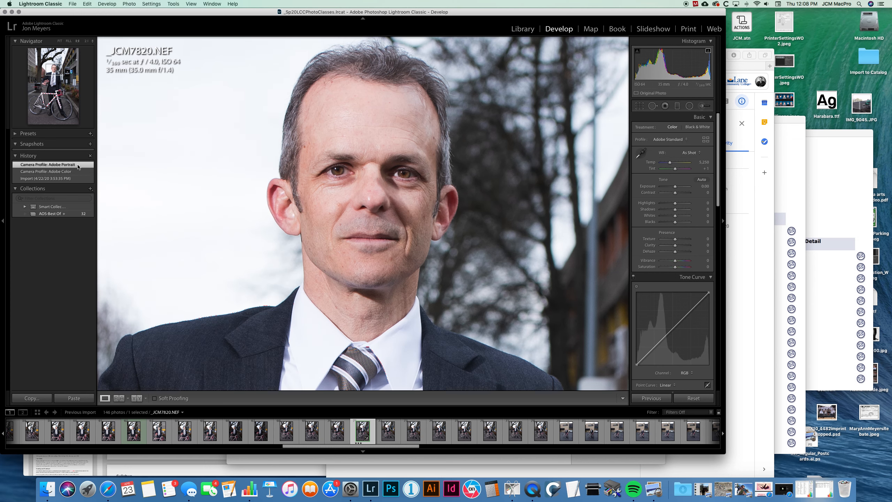
left_click(667, 140)
left_click(667, 143)
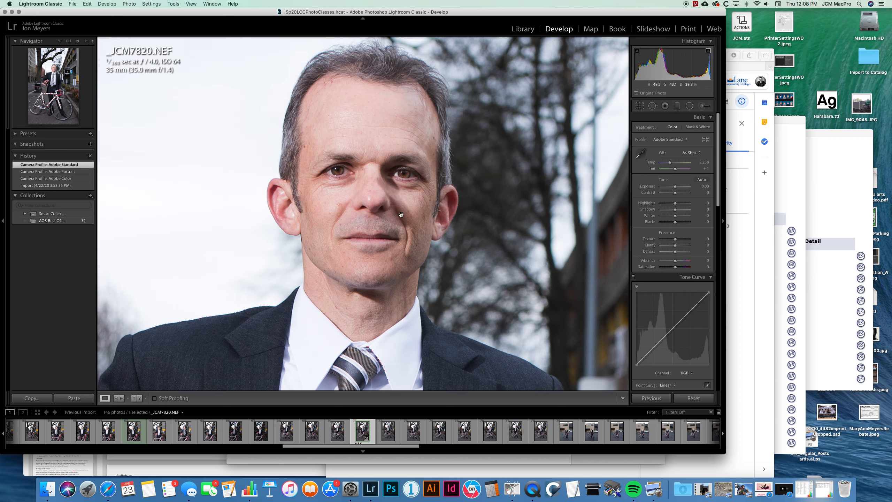
left_click(71, 172)
Open the Profile Browser, try Adobe Vivid while examining the shirt and face, and go back to the Adobe Portrait history state
left_click(706, 140)
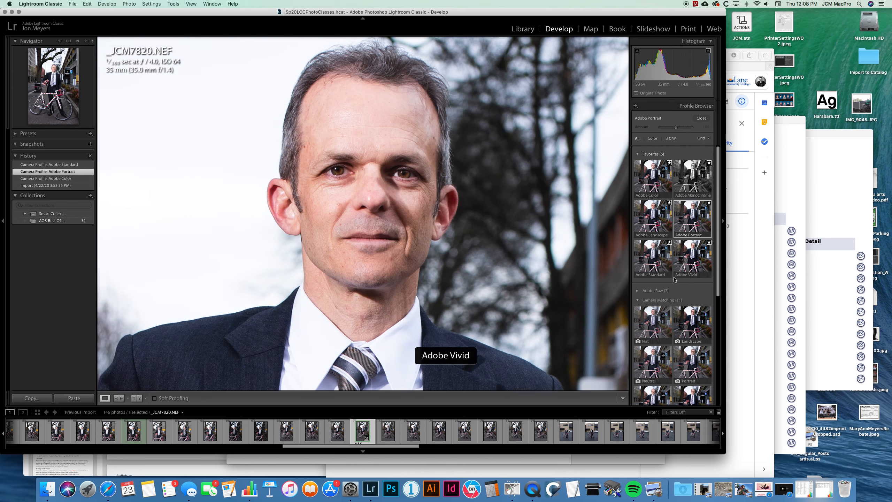
left_click(692, 259)
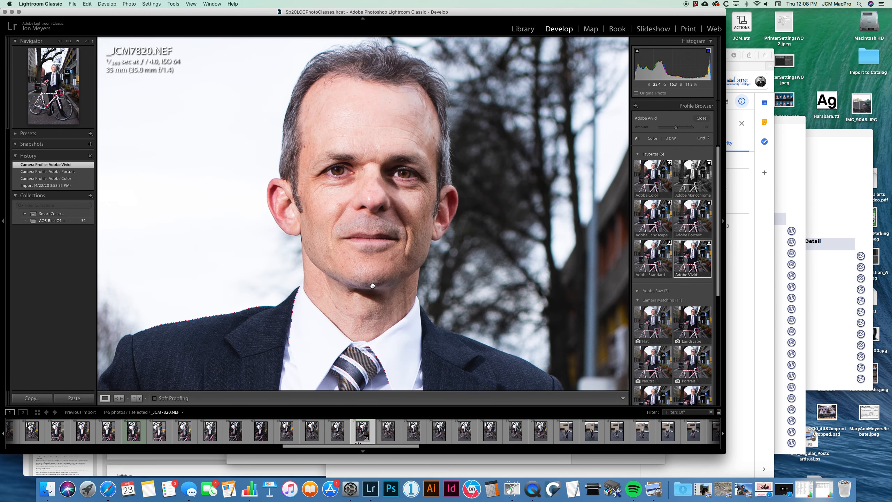
left_click_drag(373, 285, 383, 100)
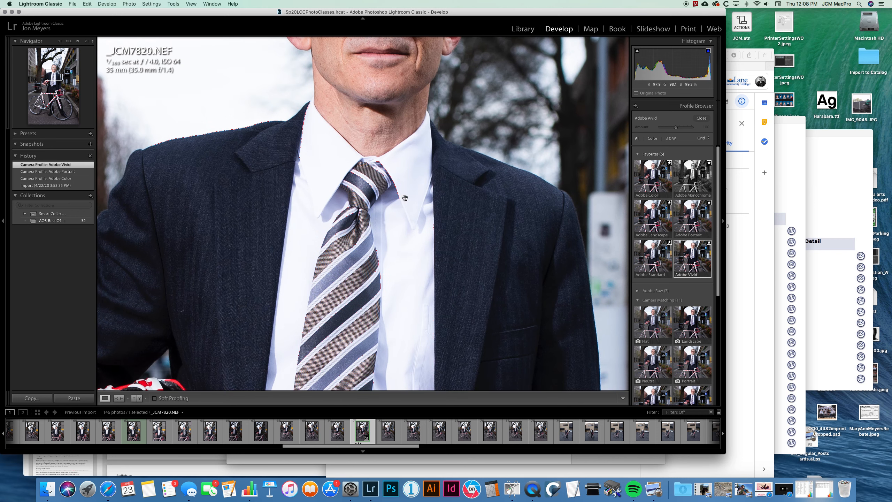
left_click_drag(382, 91, 394, 235)
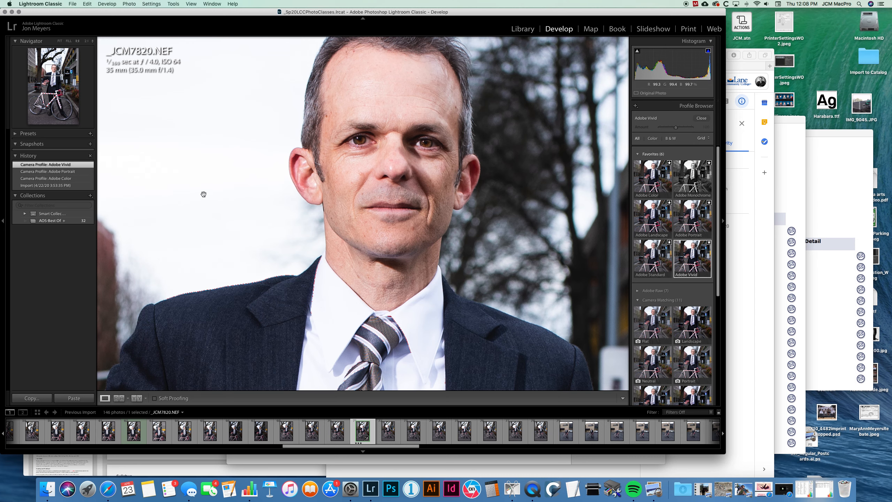
left_click(64, 172)
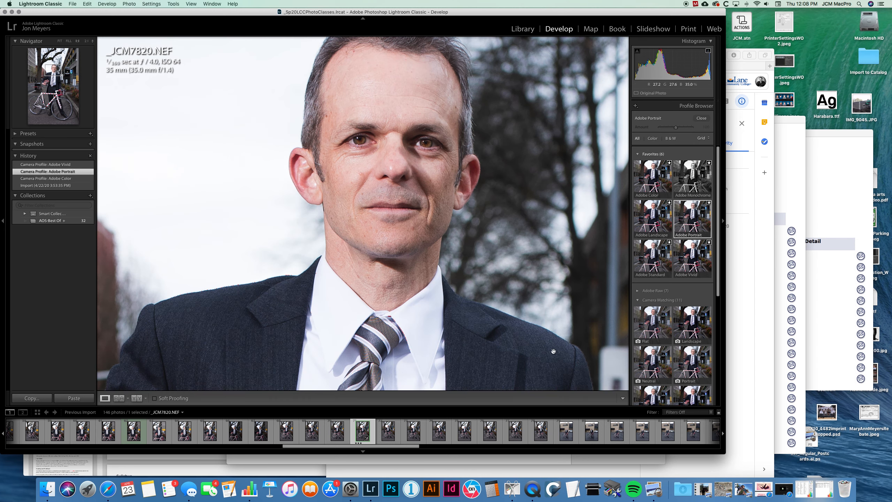
Try the Camera Flat profile and compare the full image with a close view of the tie, shirt and jacket
left_click(653, 326)
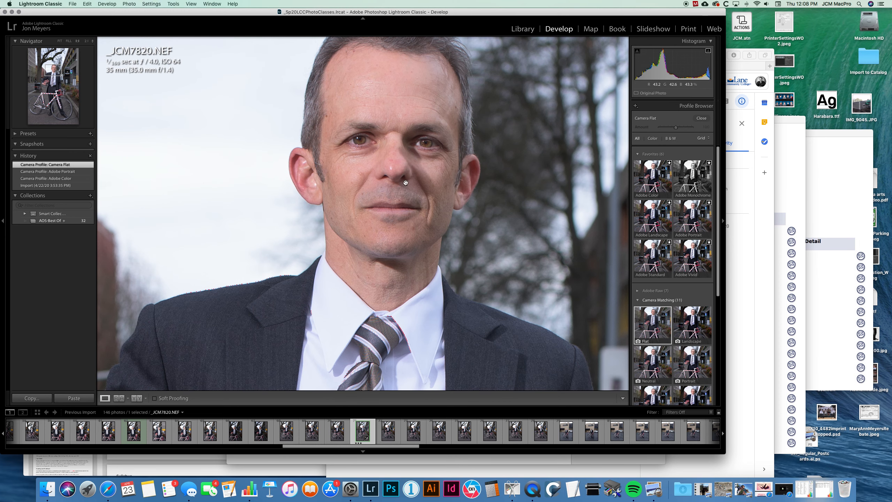
left_click(510, 275)
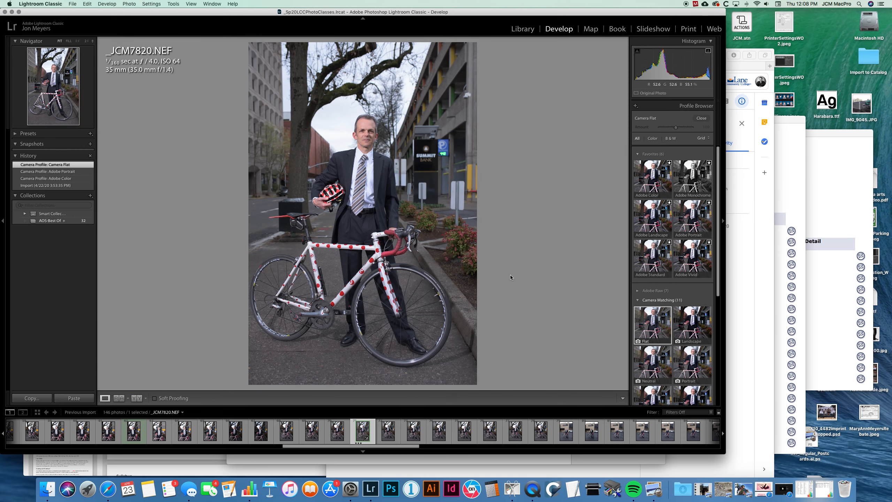
left_click(371, 180)
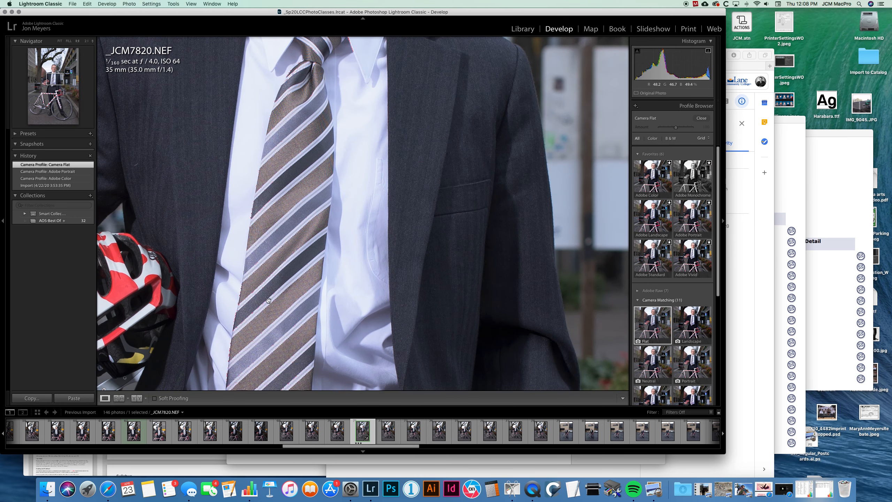
left_click(388, 315)
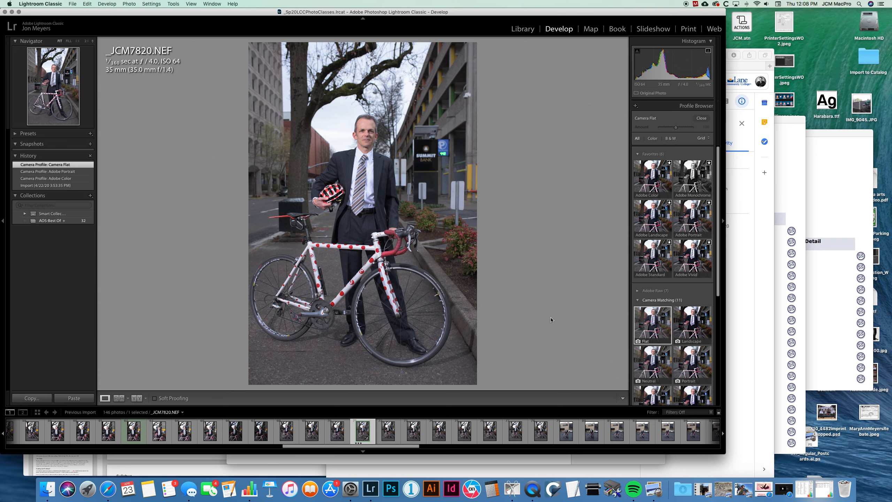
Apply the Camera Neutral profile, inspect the shirt and jacket up close, and close the Profile Browser
left_click(644, 364)
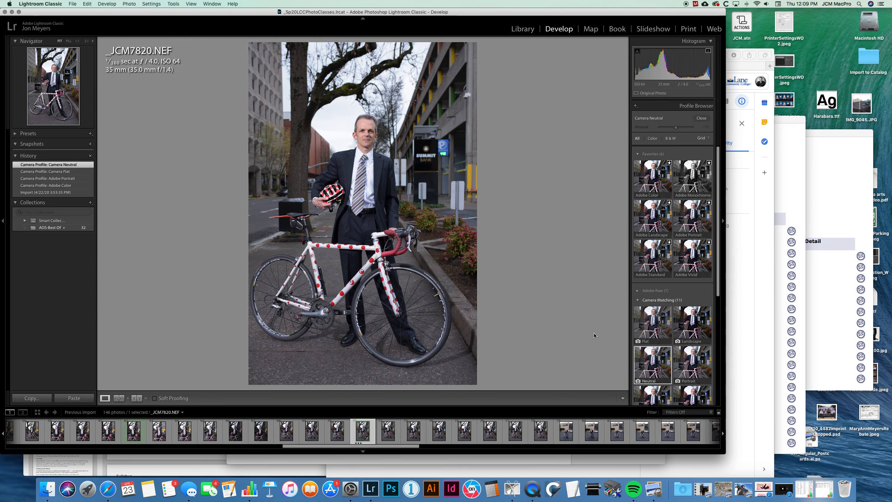
left_click(360, 136)
left_click_drag(335, 322, 358, 167)
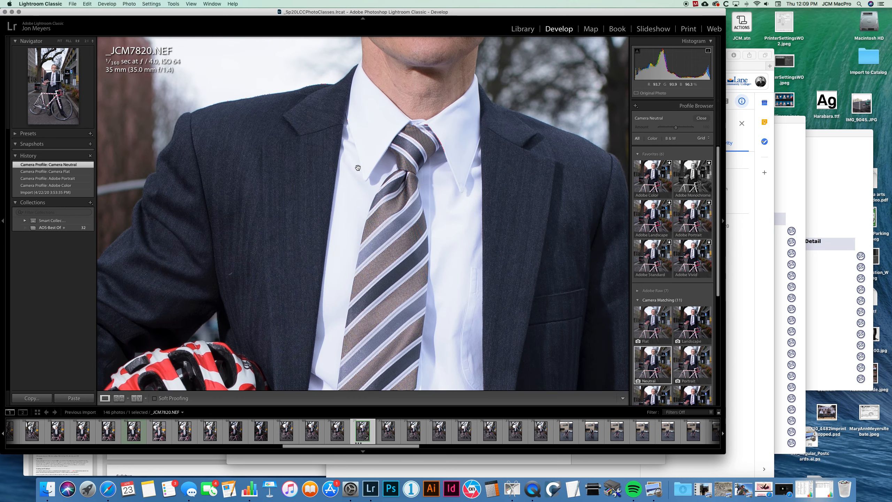
left_click(345, 231)
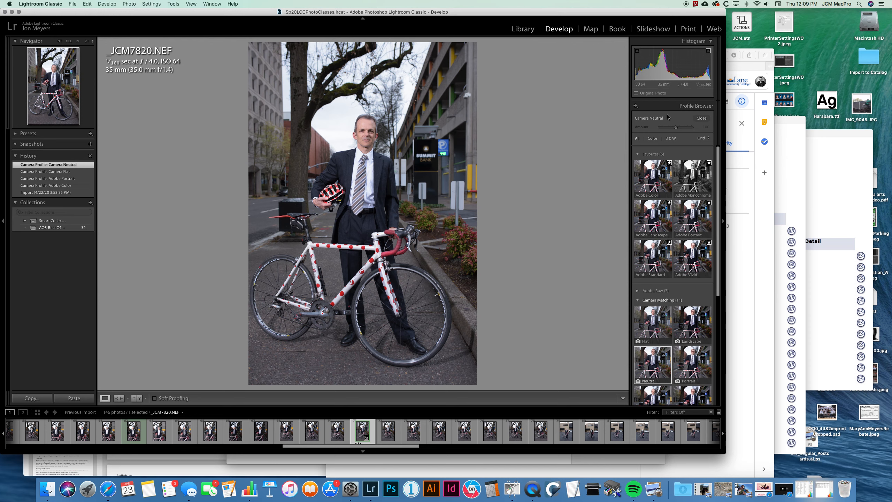
left_click(701, 118)
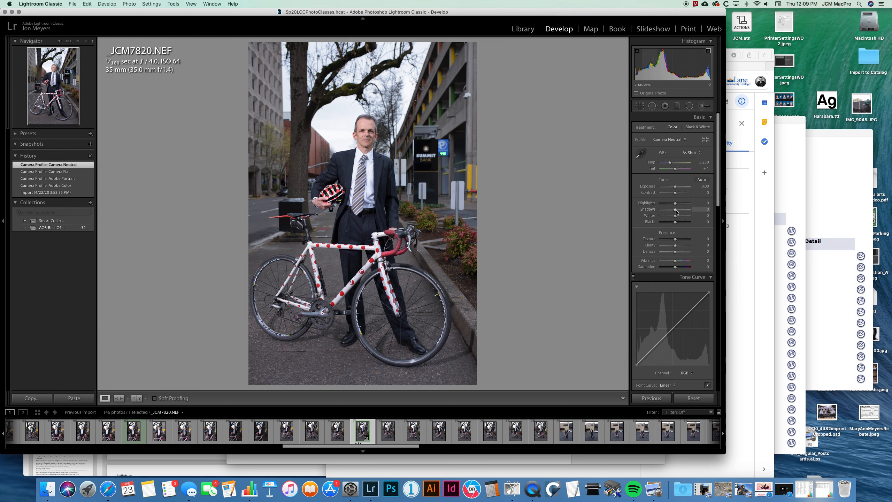
Set shadows to +55, contrast to +32, temperature to 5,688, clarity to +30 and whites to +25
left_click_drag(676, 210, 671, 164)
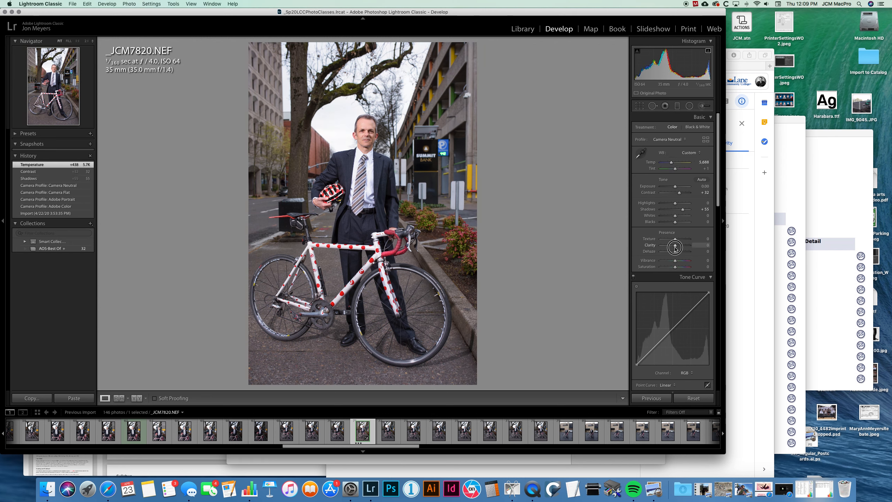
left_click_drag(675, 248, 679, 248)
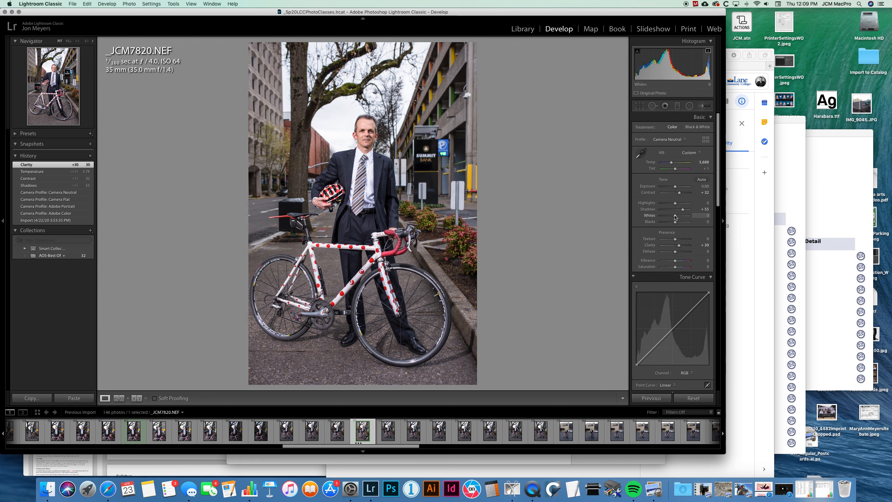
left_click_drag(675, 217, 678, 216)
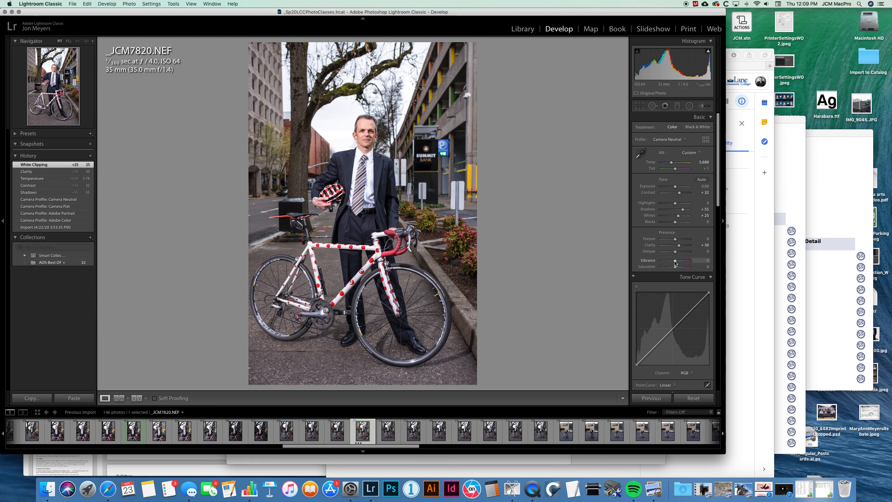
Experiment with vibrance up to +72 and saturation at -6, and settle on vibrance +16 and saturation -2
mouse_move(675, 262)
left_mouse_down()
mouse_move(682, 261)
mouse_move(675, 269)
left_mouse_up()
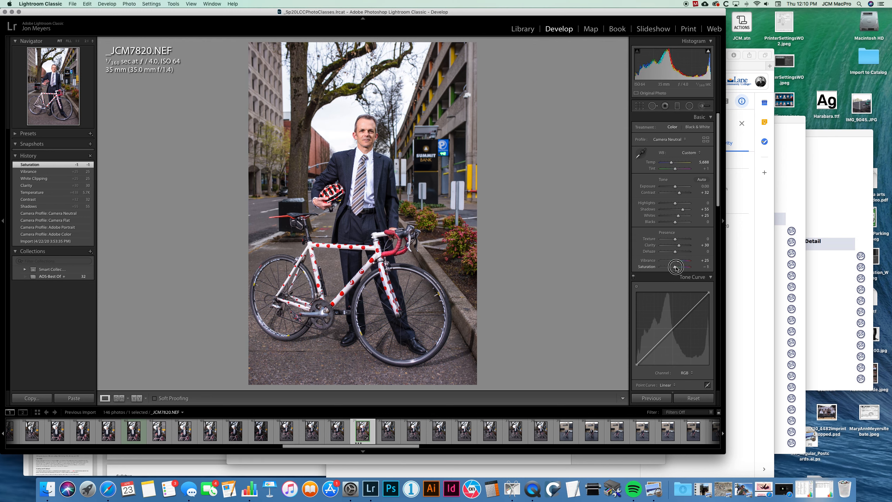
mouse_move(671, 268)
left_mouse_down()
mouse_move(685, 261)
mouse_move(675, 269)
left_mouse_up()
scroll(672, 317, "down", 10)
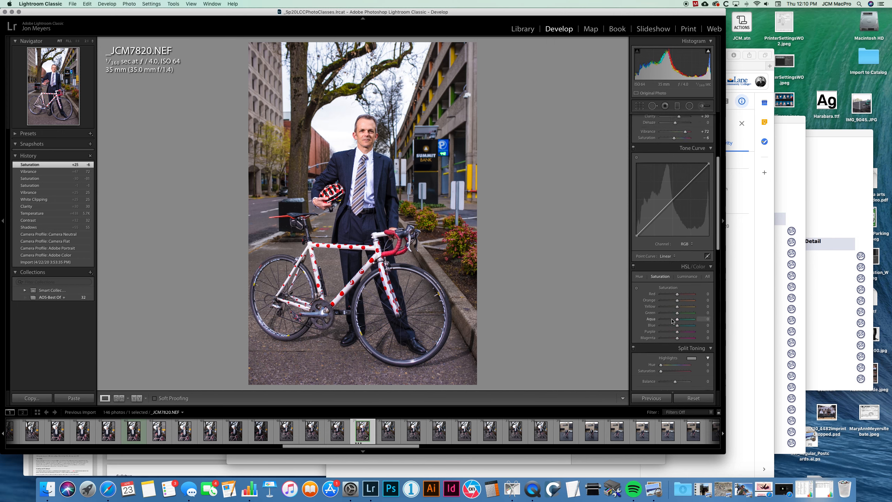
scroll(672, 321, "down", 8)
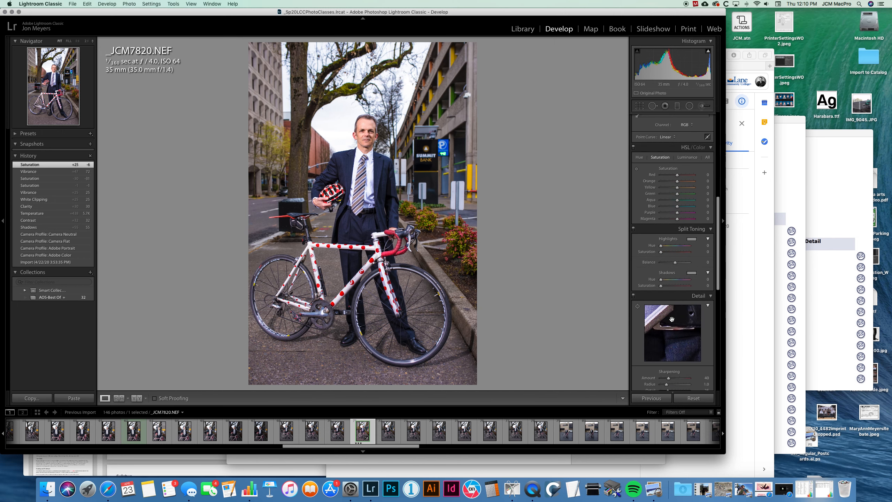
scroll(672, 321, "up", 10)
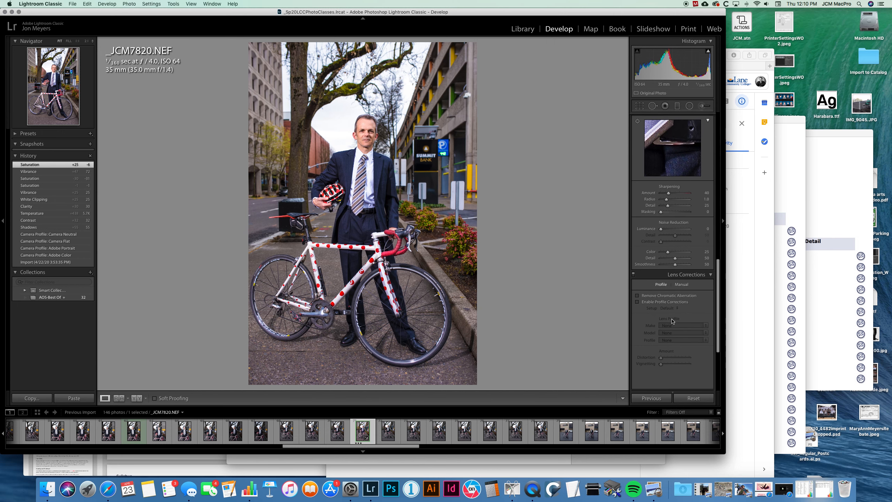
scroll(671, 321, "up", 5)
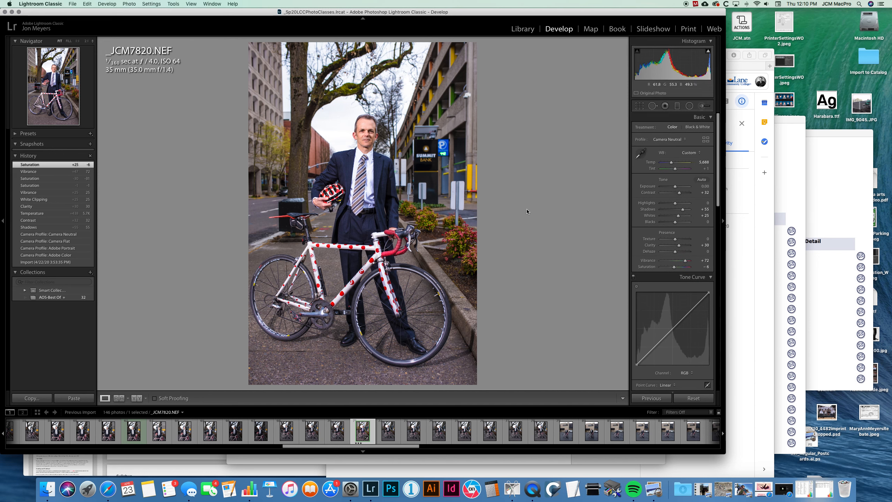
mouse_move(685, 262)
left_mouse_down()
mouse_move(666, 262)
mouse_move(677, 260)
left_mouse_up()
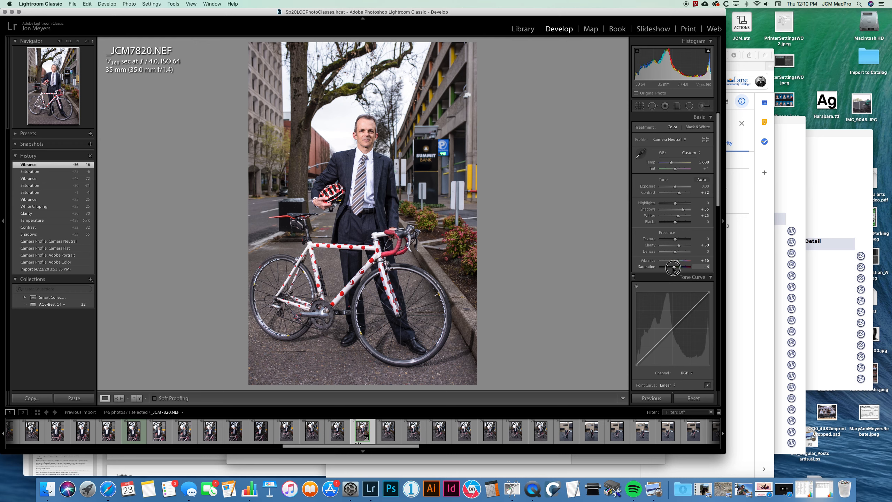
left_click_drag(673, 268, 674, 269)
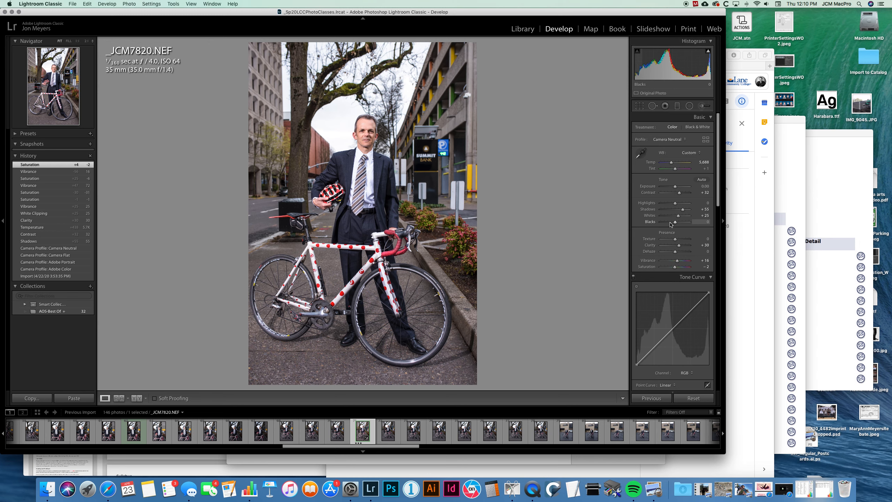
Paint with the Adjustment Brush using the Burn (Darken) effect at size 17 to darken the pavement and street surroundings around the bicycle
left_click(702, 105)
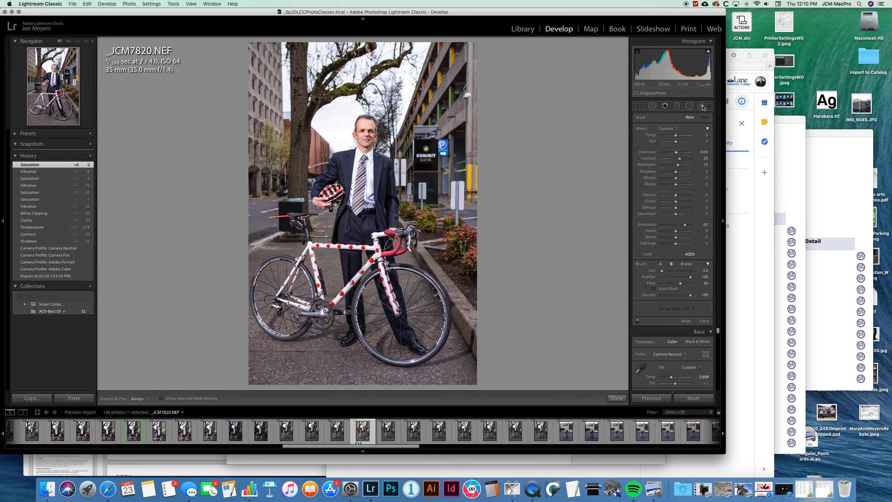
left_click(673, 128)
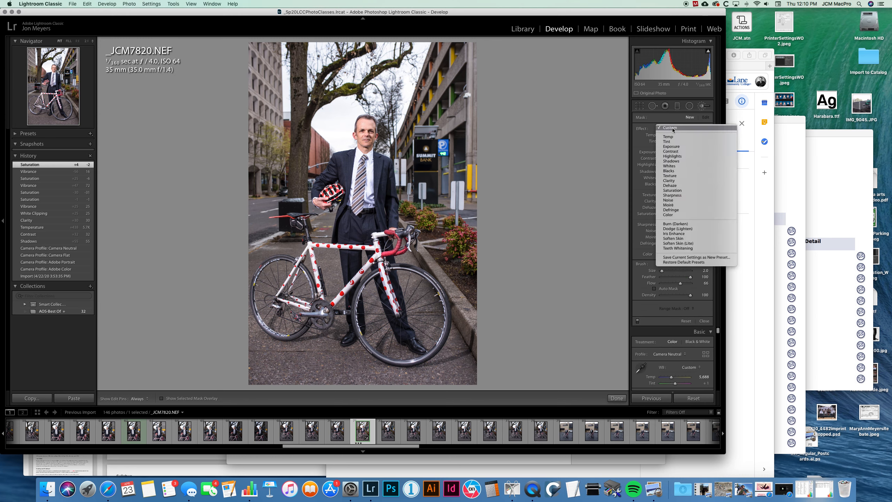
left_click(669, 224)
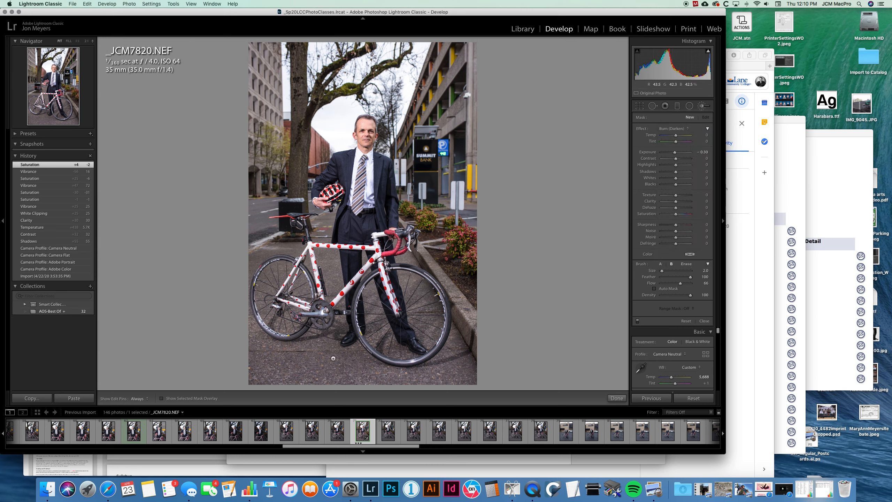
scroll(334, 358, "up", 5)
key("h")
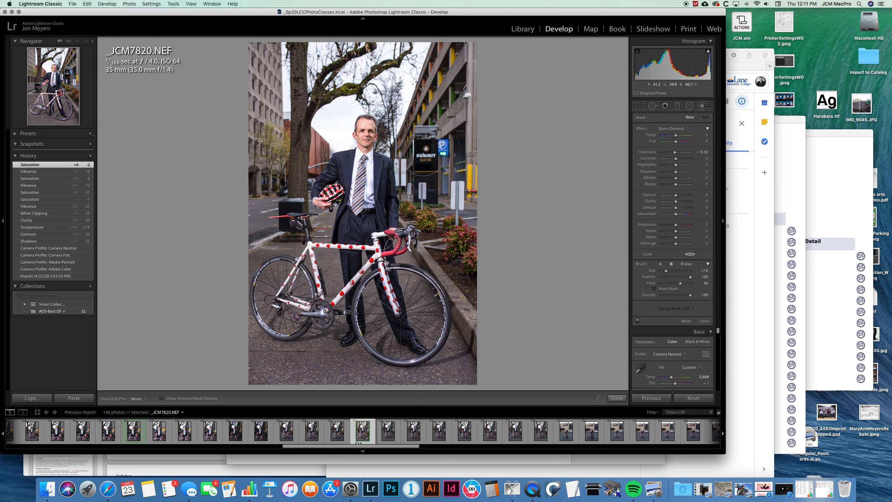
left_click_drag(457, 261, 456, 253)
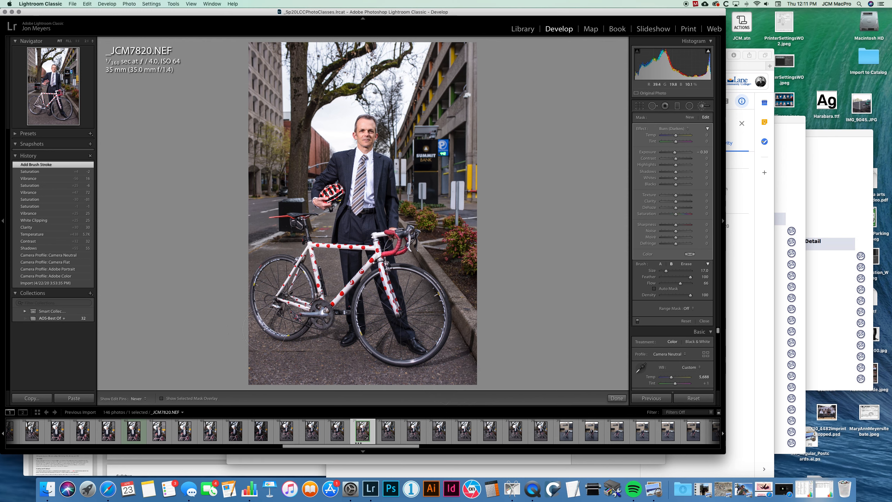
left_click_drag(300, 180, 297, 205)
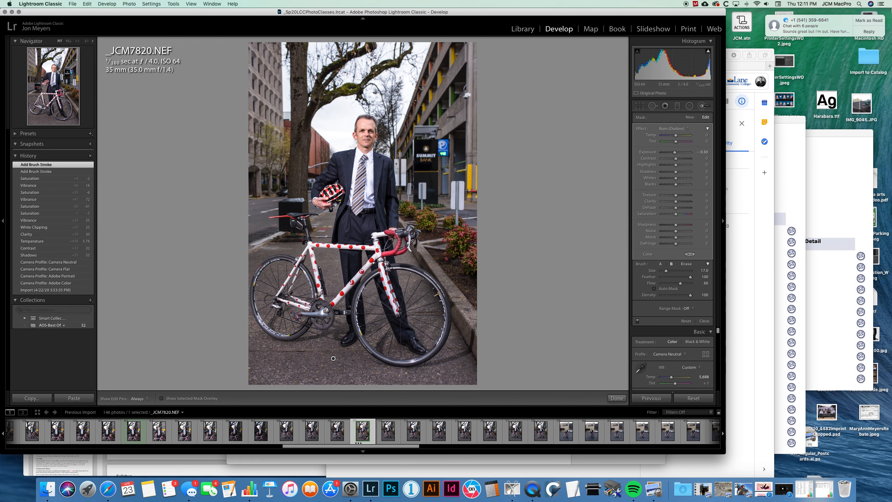
Mark the incoming message notification as read and lower the burn mask's exposure to -0.50
left_click(868, 20)
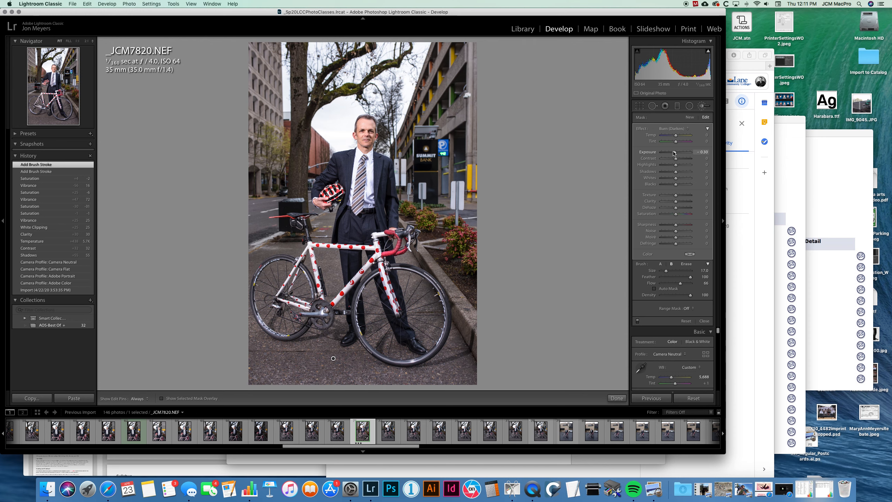
left_click_drag(674, 154, 674, 153)
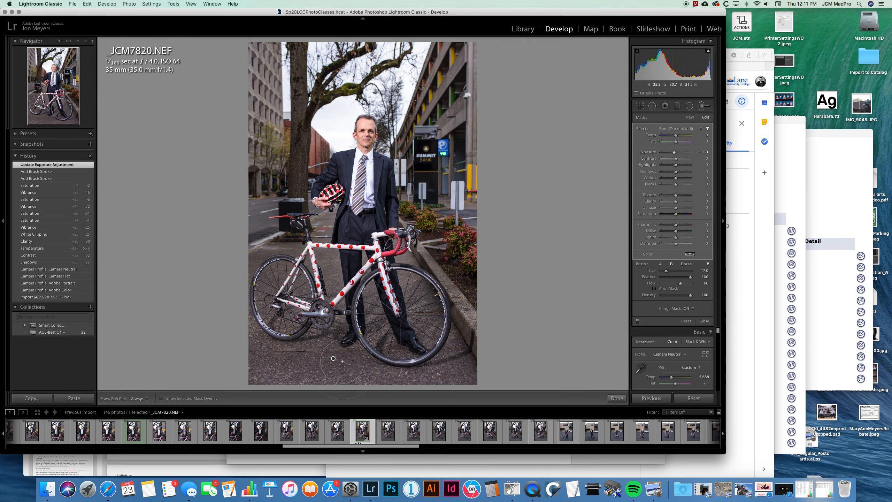
mouse_move(333, 359)
Start a new Burn (Darken) brush mask, paint a stroke over the helmet and jacket area, and zoom in on the man's face
left_click(693, 117)
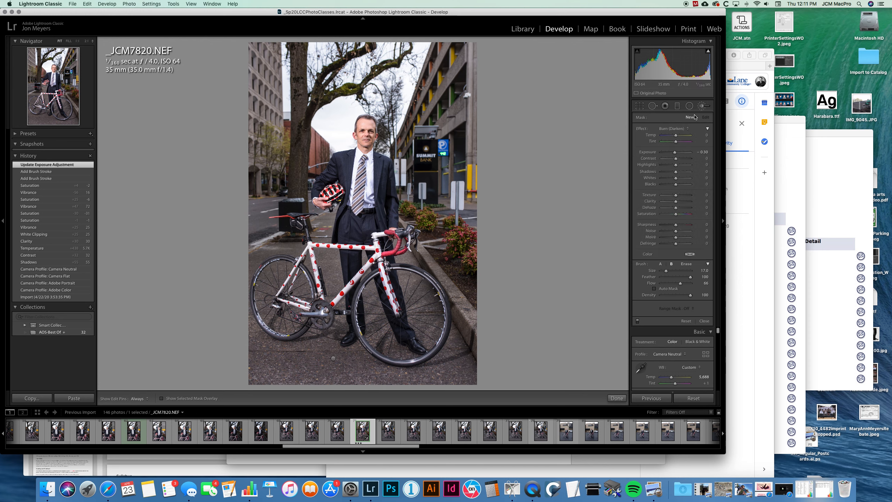
key("h")
left_click_drag(334, 179, 354, 226)
key("z")
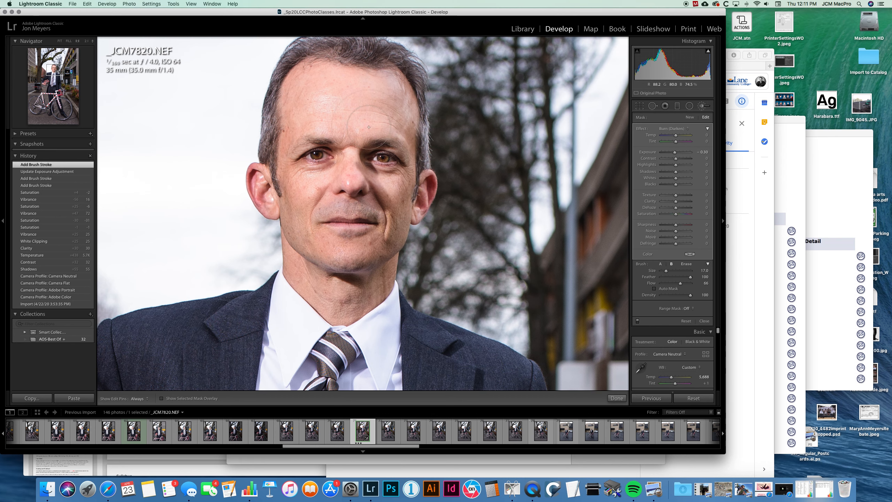
Set up a new Dodge (Lighten) brush mask with contrast 10, brush size 6, feather 38 and Auto Mask enabled
left_click(689, 118)
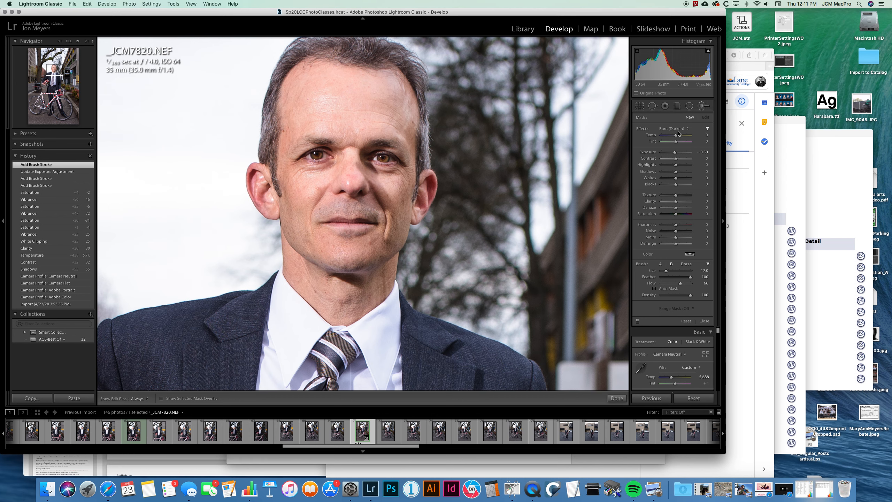
left_click(678, 130)
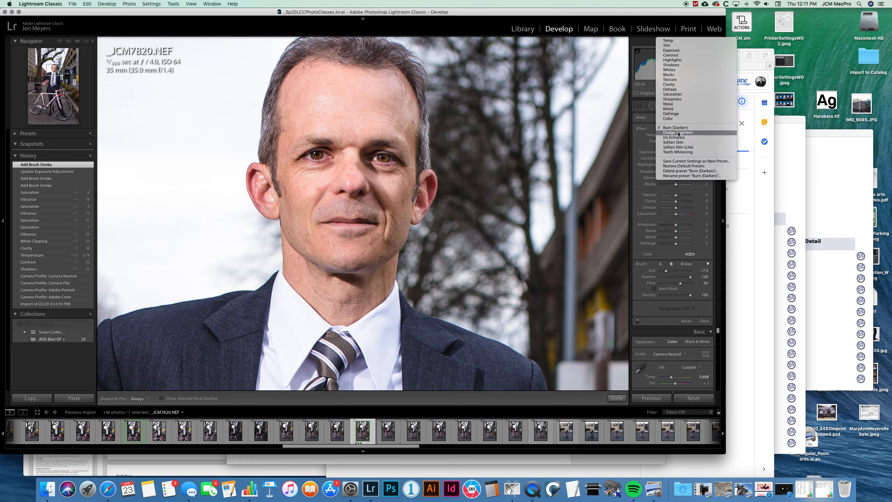
left_click(678, 133)
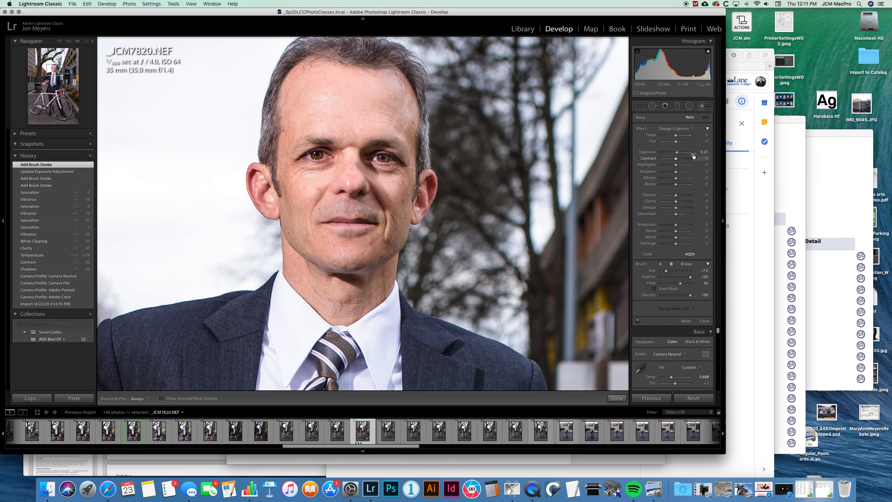
left_click_drag(676, 159, 678, 161)
scroll(383, 159, "down", 4)
left_click_drag(691, 277, 671, 280)
left_click(655, 289)
Paint the lightening brush over the irises of both of the man's eyes
key("h")
left_click_drag(388, 158, 375, 159)
left_click_drag(317, 155, 313, 155)
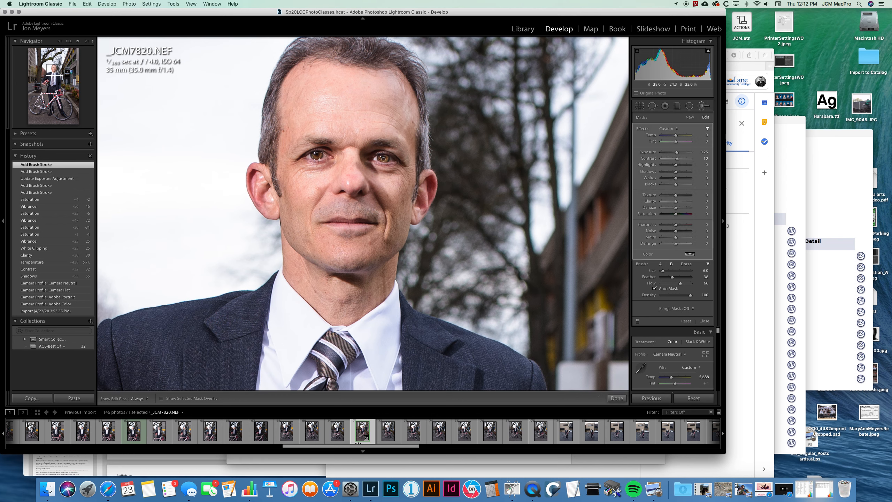
key("h")
left_click(349, 167)
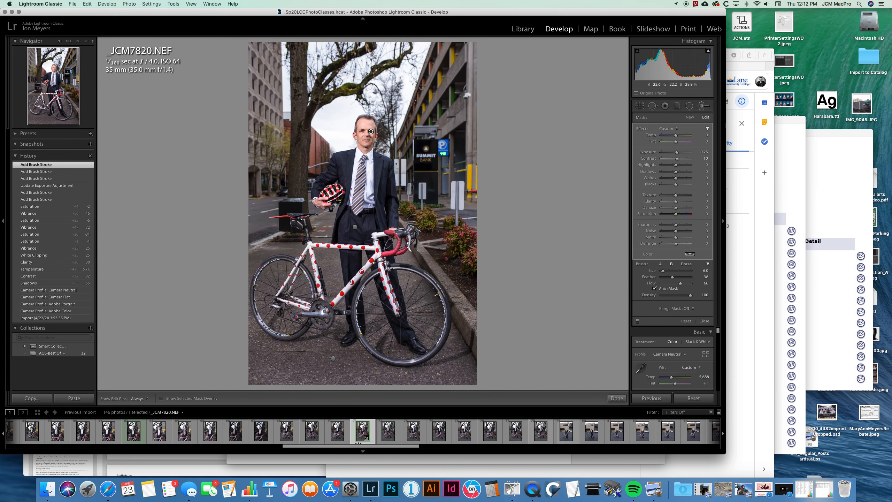
Close the Adjustment Brush and compare earlier history states with the latest brush stroke, ending on the latest state
key("k")
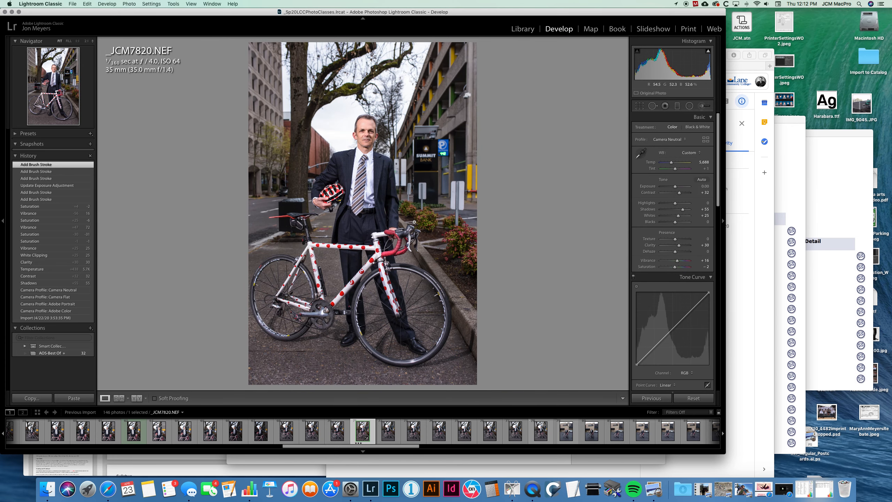
left_click(60, 187)
left_click(60, 165)
left_click(61, 185)
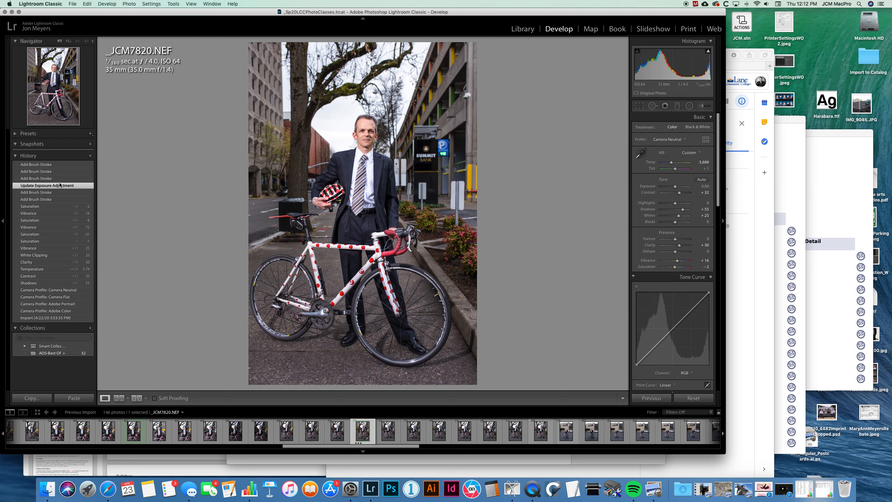
left_click(59, 166)
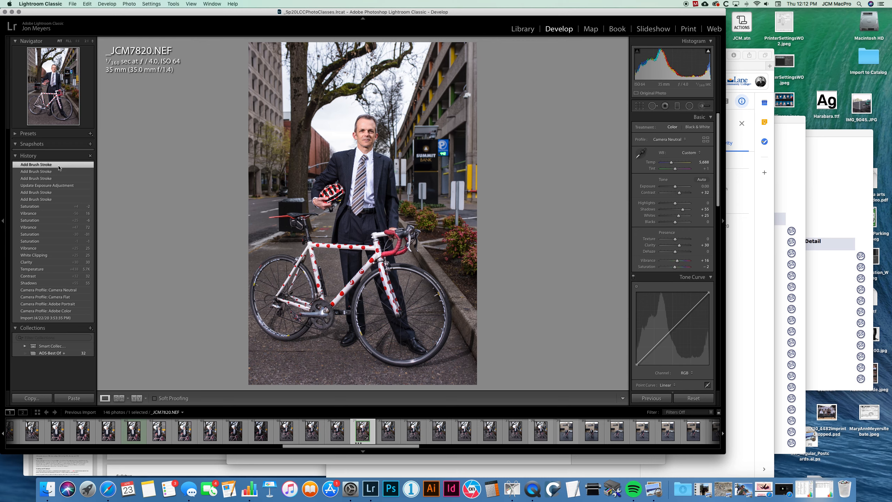
Raise the eye mask's highlights to 33, whites to 22 and clarity to 14, and undo a trial dehaze reduction
left_click(367, 135)
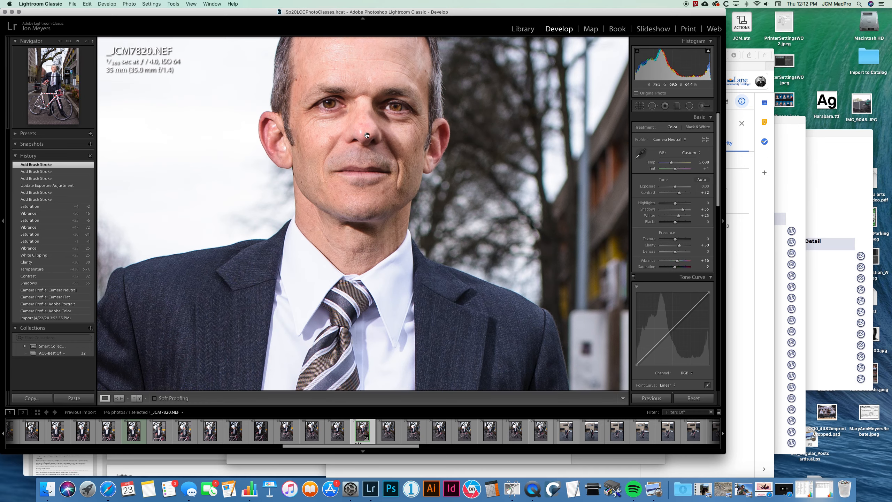
key("k")
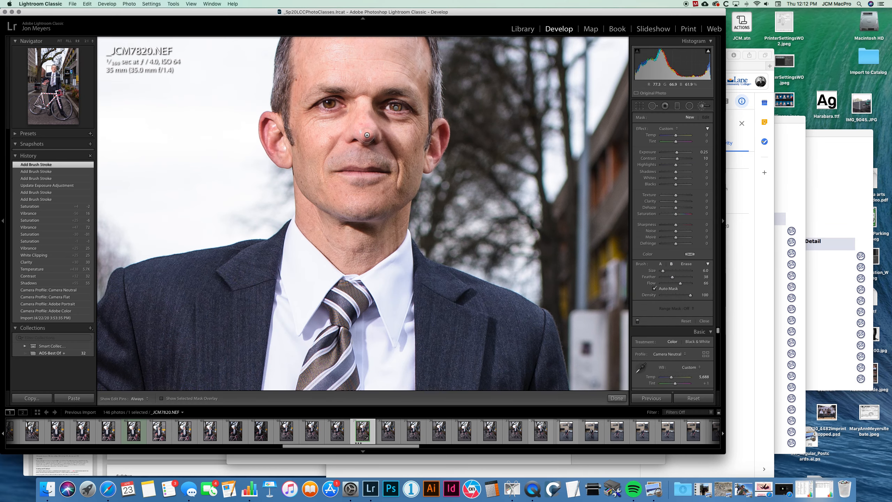
left_click(396, 109)
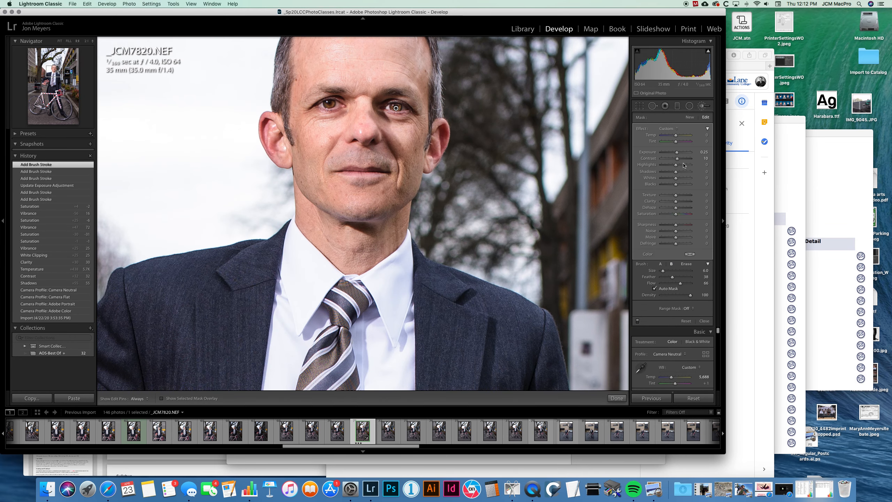
left_click_drag(679, 168, 667, 210)
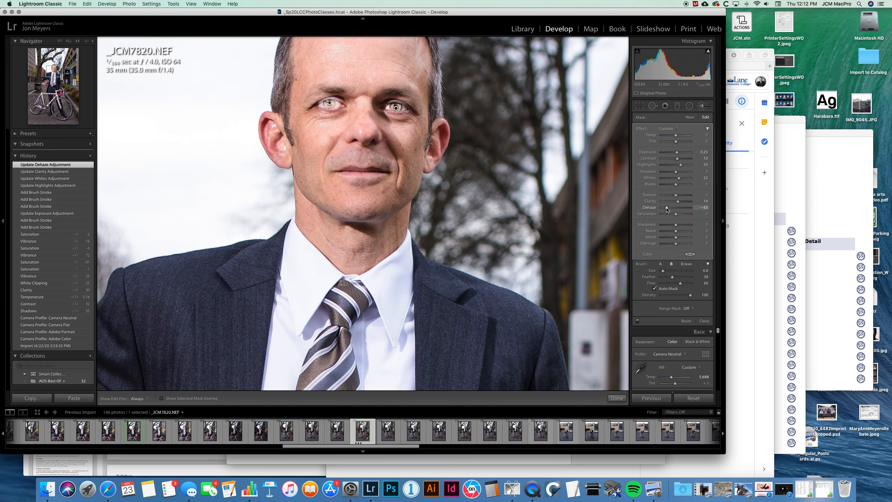
key("cmd+z")
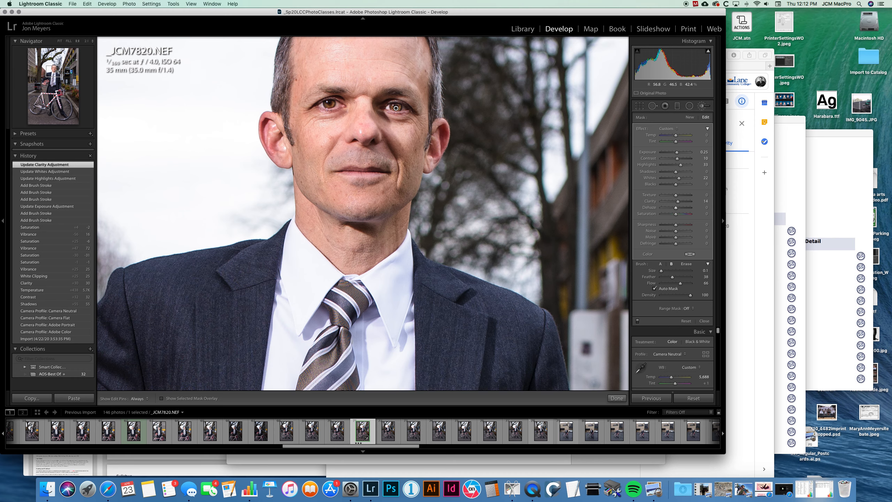
Compare the whole photo's Import history state with its latest edited state, returning to the latest state
left_click(363, 135)
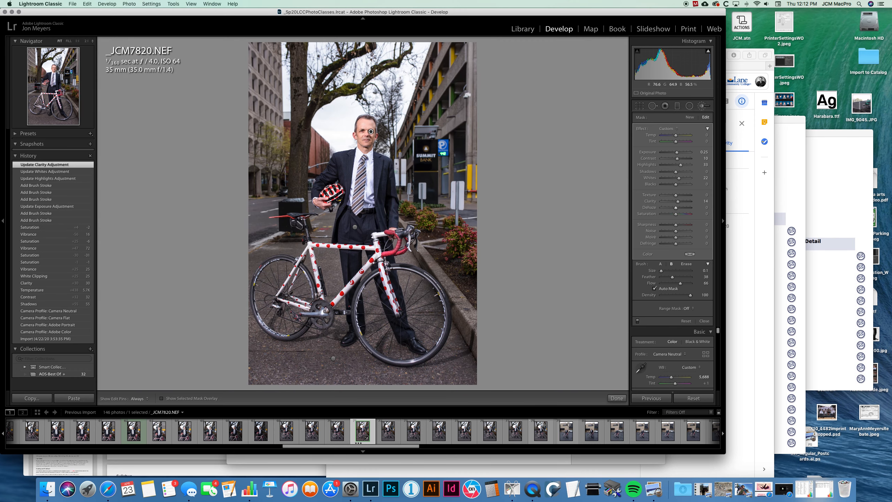
key("k")
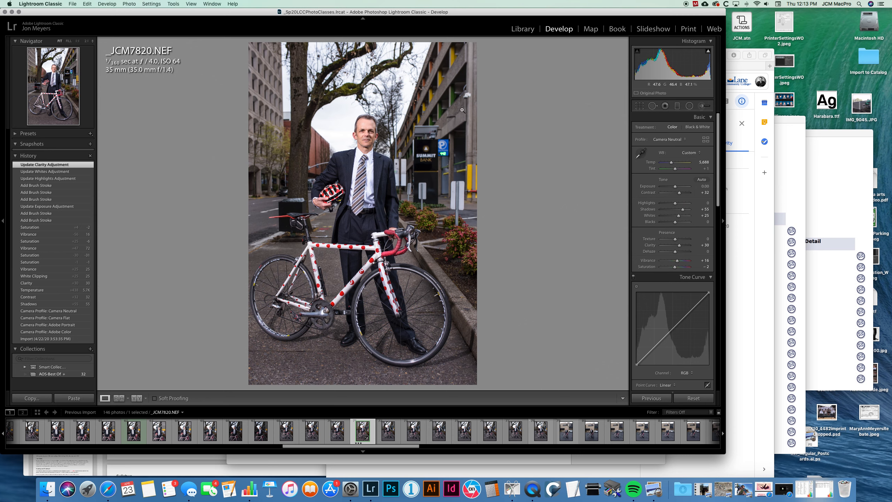
left_click(41, 339)
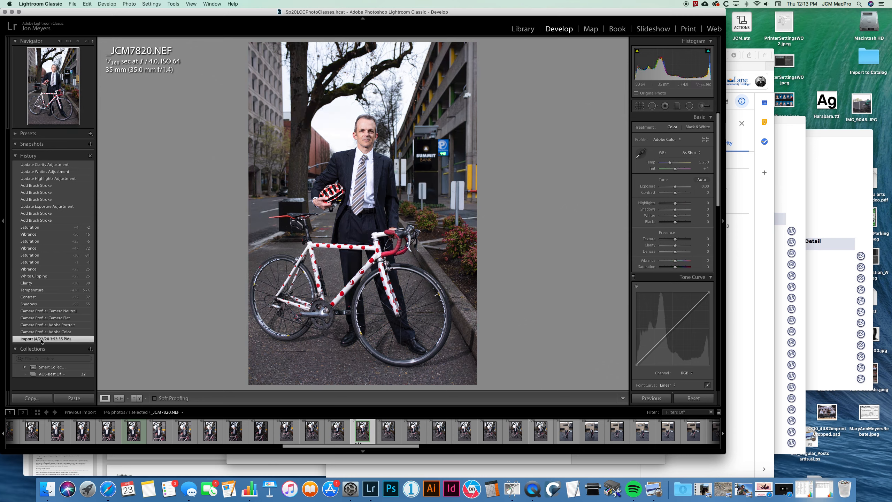
left_click(46, 164)
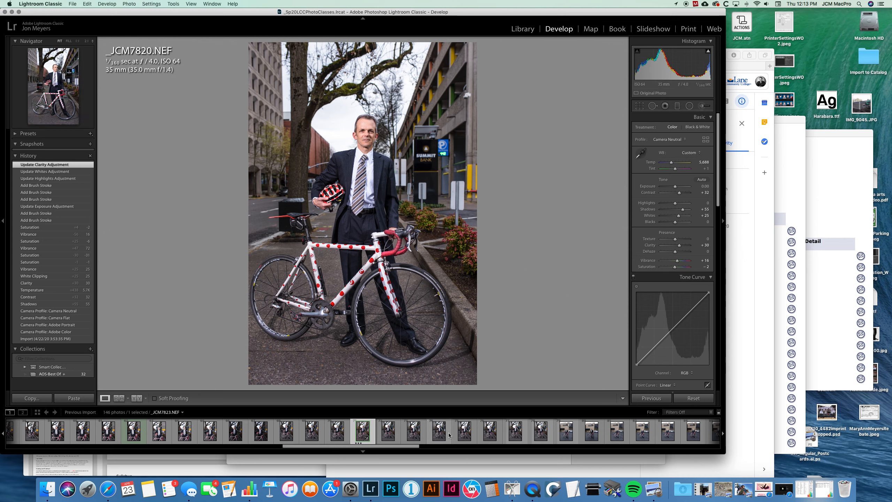
Review the differently processed JPG versions of photo JCM7820 near the end of the imported set, comparing their toning and color
scroll(449, 435, "right", 10)
scroll(449, 435, "right", 5)
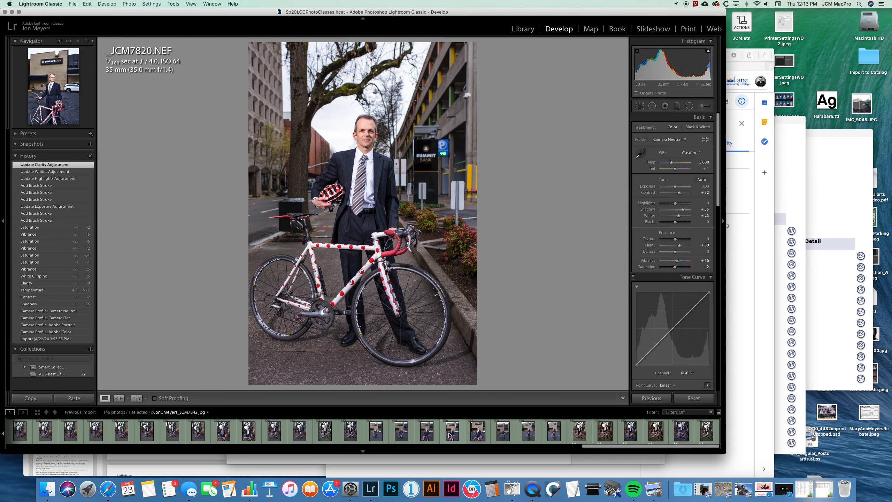
left_click(579, 435)
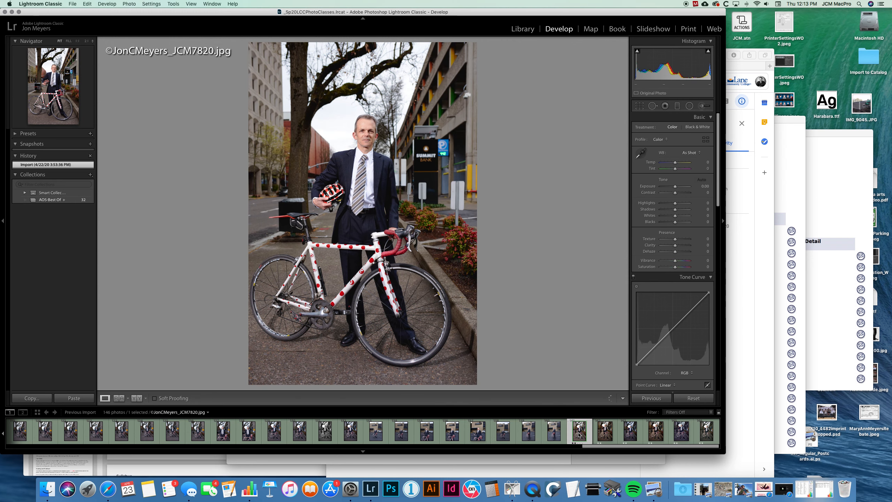
left_click(601, 433)
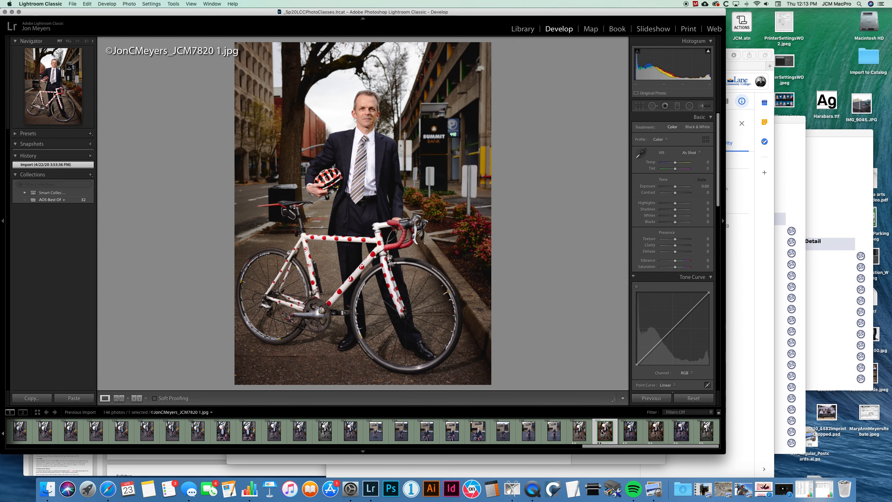
left_click(632, 431)
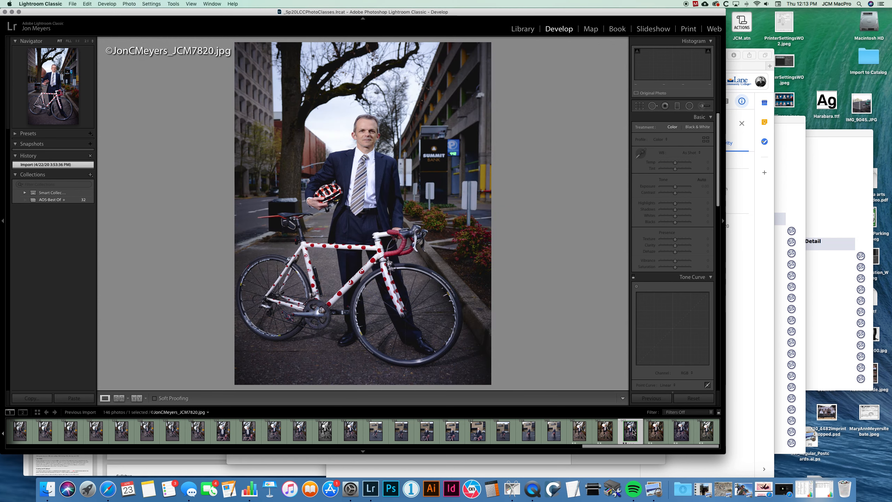
left_click(657, 436)
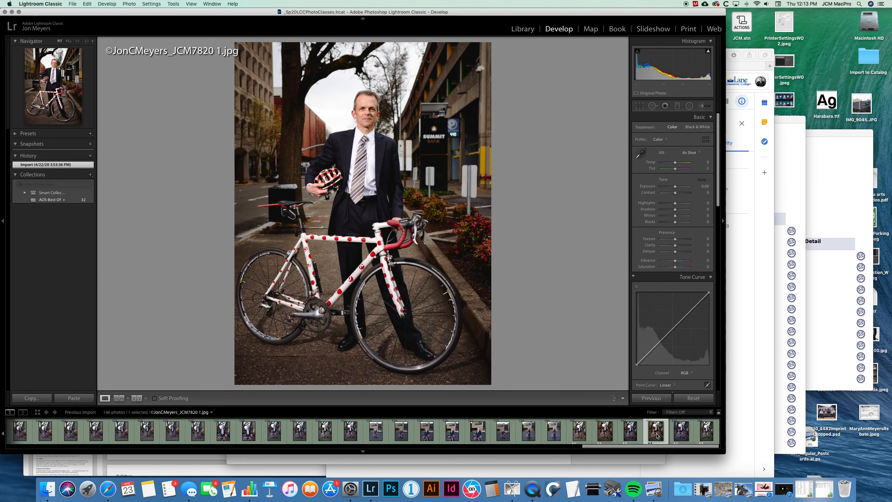
left_click(605, 436)
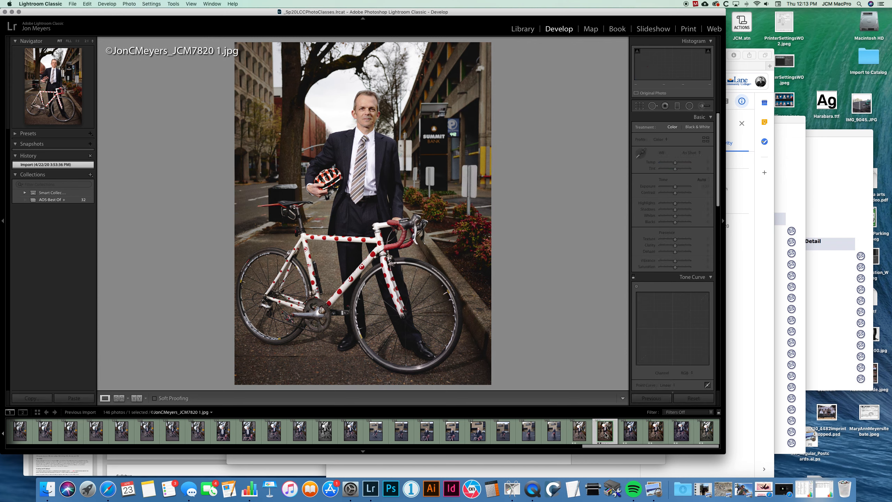
left_click(660, 436)
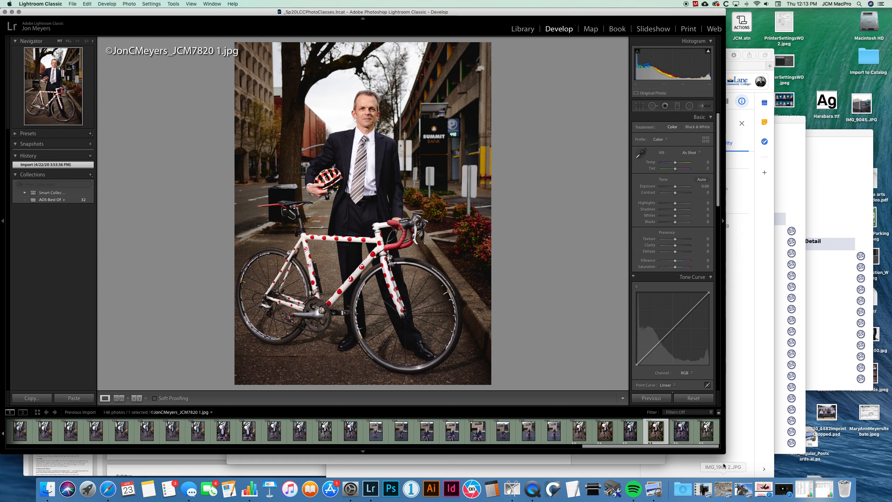
left_click(685, 435)
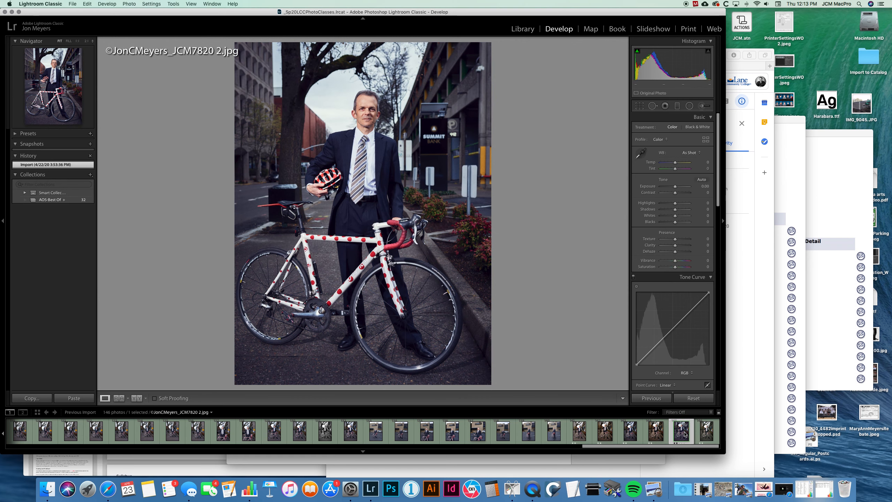
left_click(708, 432)
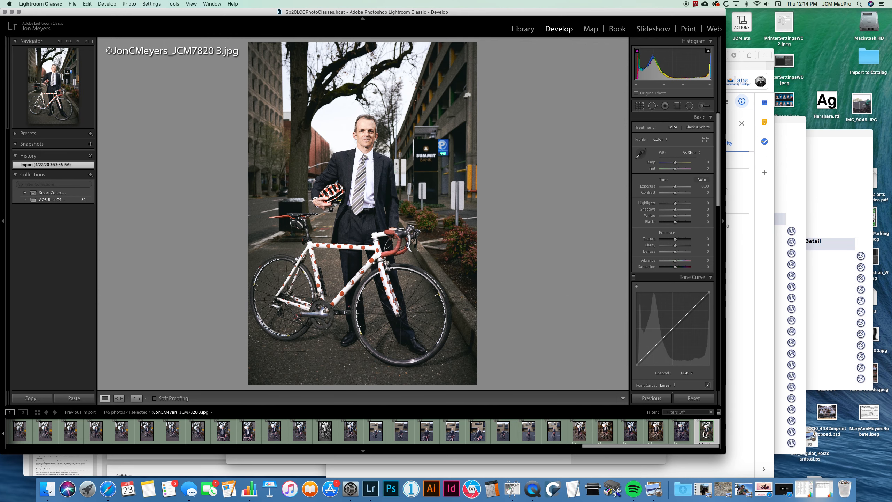
left_click(580, 432)
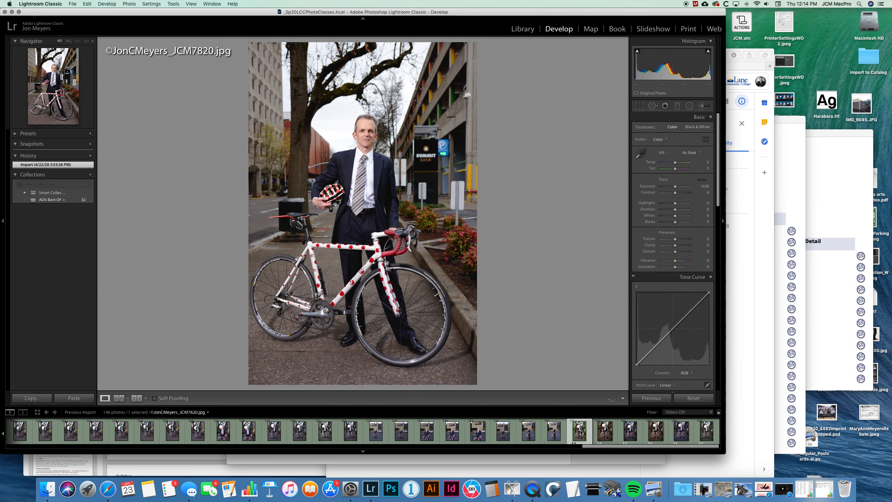
left_click(598, 434)
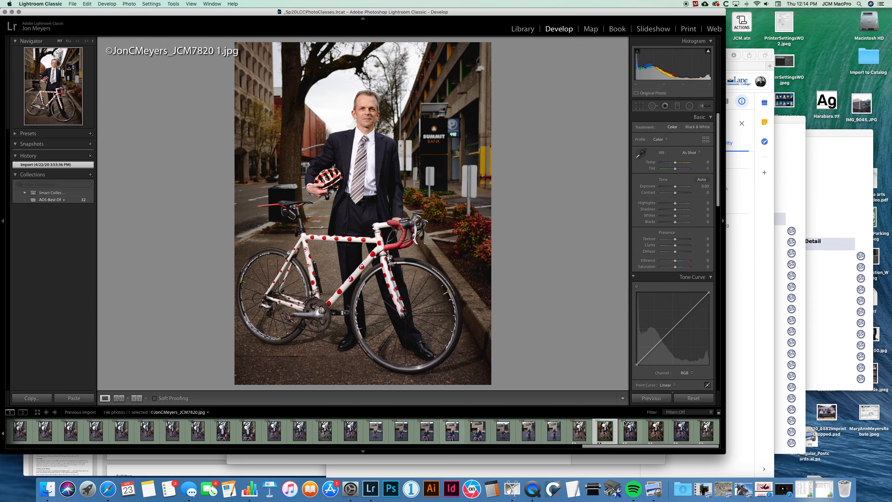
left_click(628, 432)
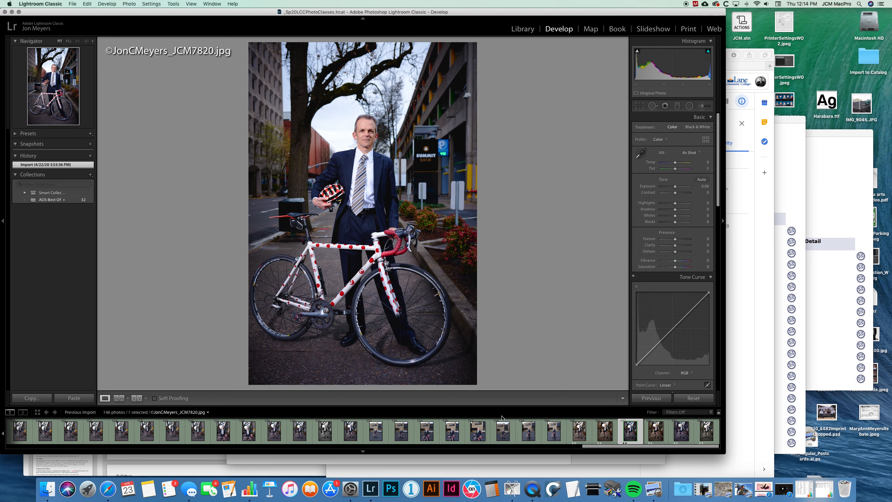
Open the raw photo _JCM7842.NEF of the man with the bicycle in front of the Summit Bank building
scroll(456, 431, "up", 3)
scroll(456, 431, "up", 5)
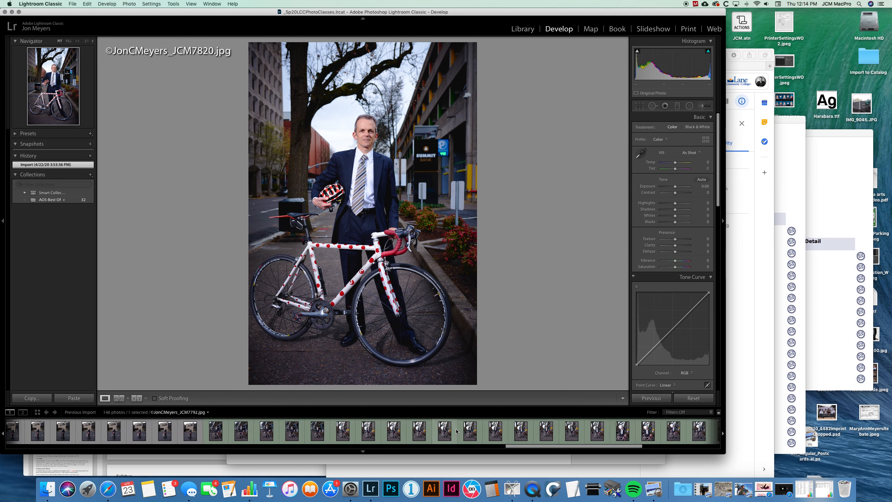
scroll(456, 431, "up", 5)
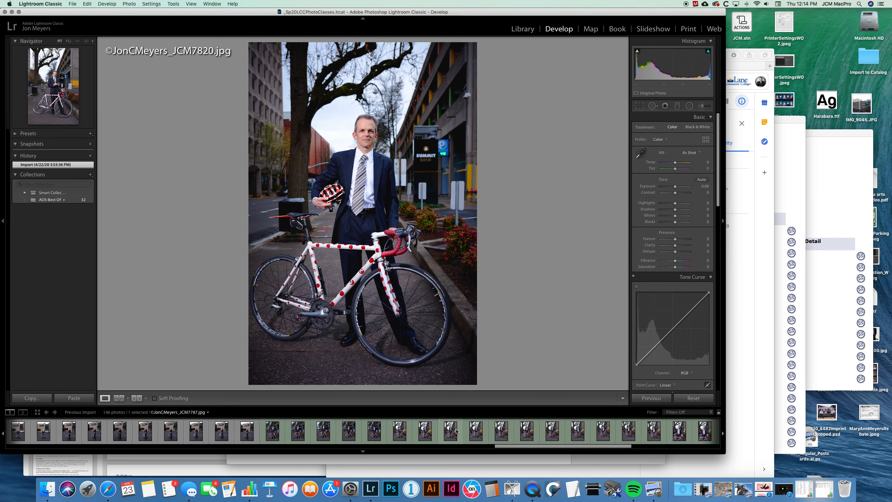
scroll(455, 431, "up", 5)
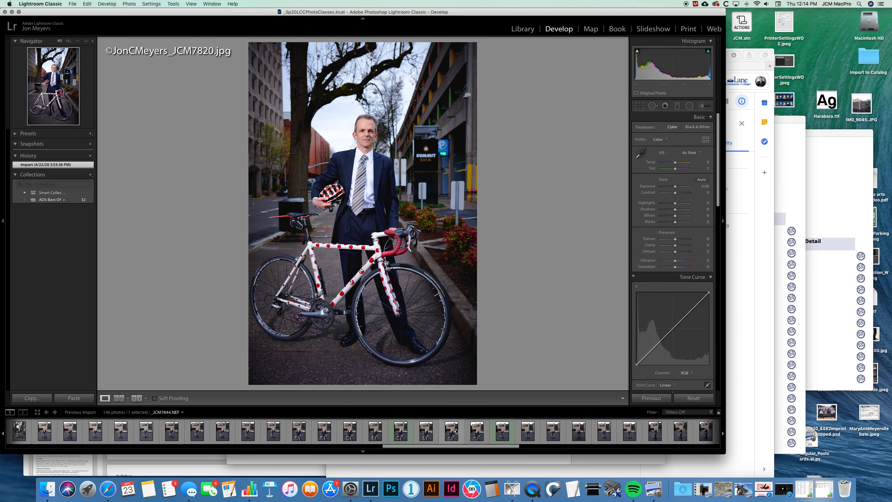
left_click(401, 436)
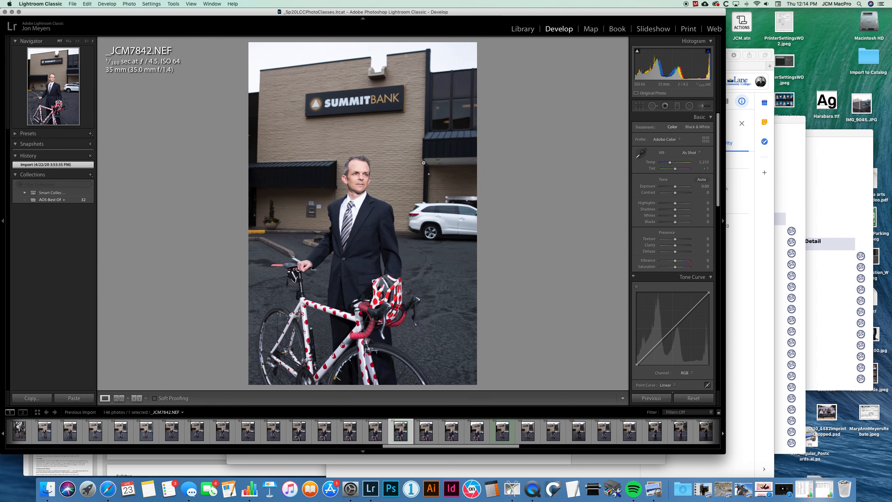
Set up a new adjustment brush with the Burn (Darken) effect
left_click(703, 106)
left_click(675, 128)
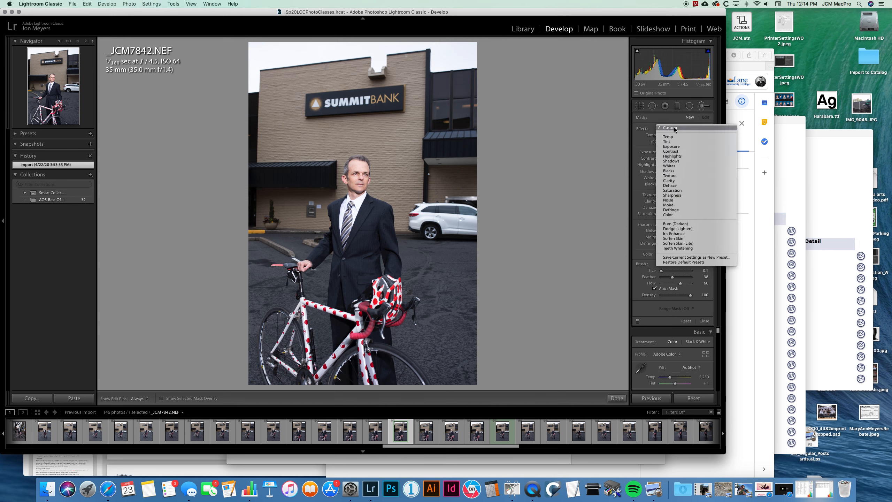
left_click(675, 223)
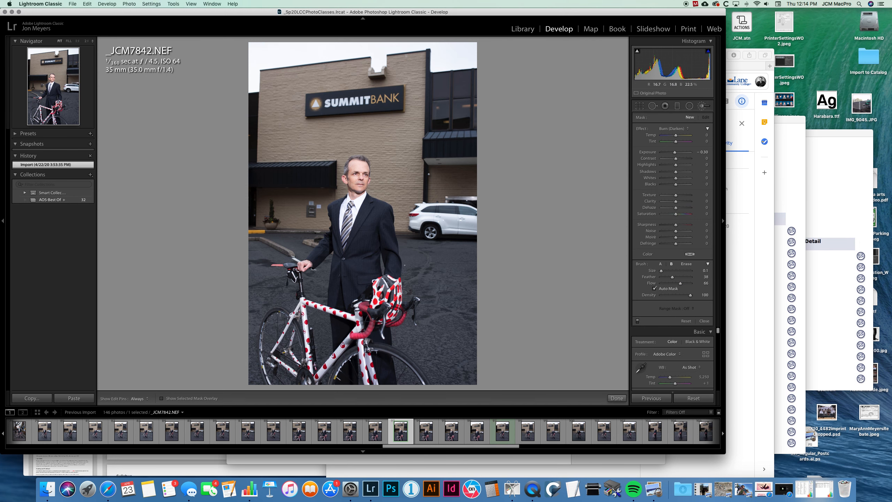
Open the raw photo _JCM7846.NEF showing the man with the full bicycle, and look through the neighboring shots in the set
left_click(508, 435)
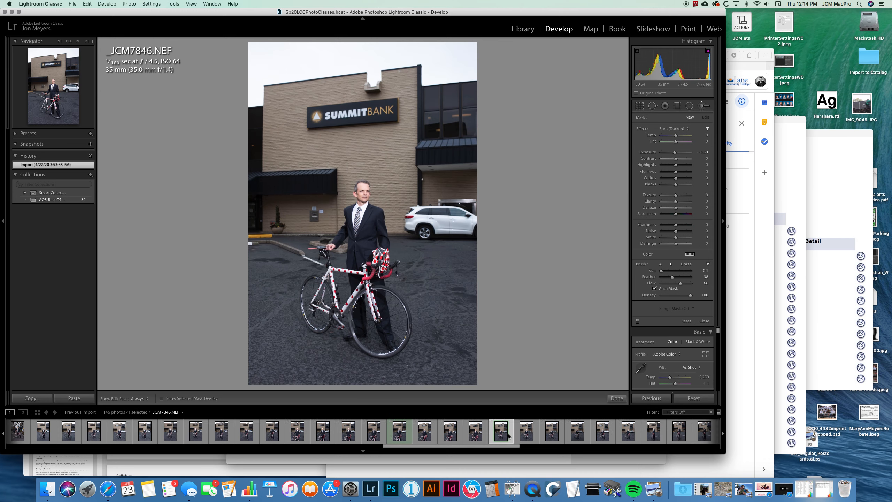
scroll(508, 435, "right", 5)
scroll(508, 436, "left", 4)
scroll(509, 436, "left", 6)
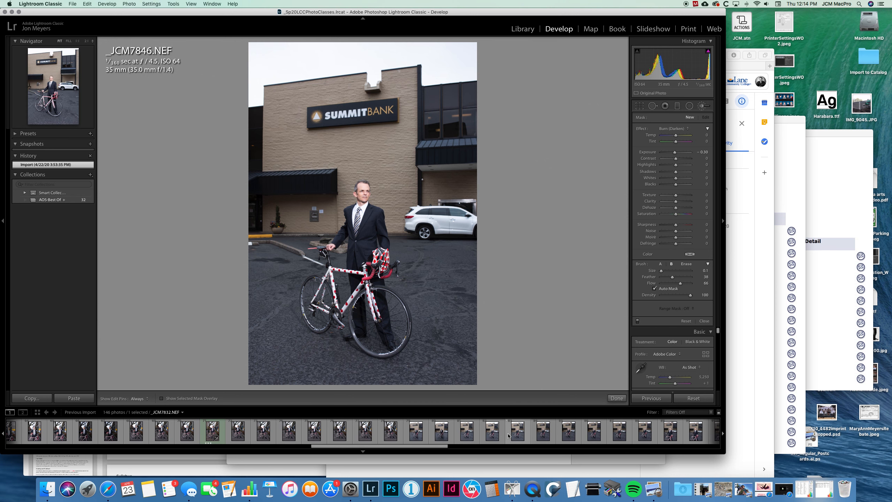
scroll(509, 436, "right", 6)
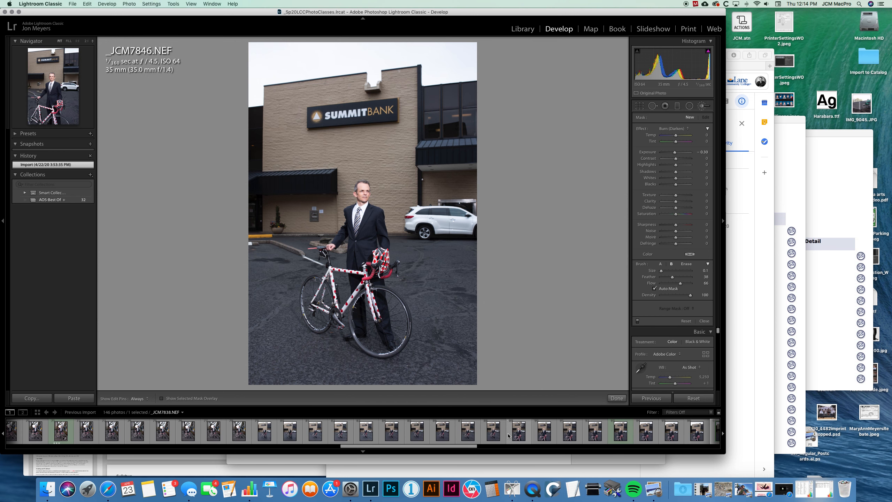
scroll(508, 436, "right", 3)
scroll(508, 435, "right", 11)
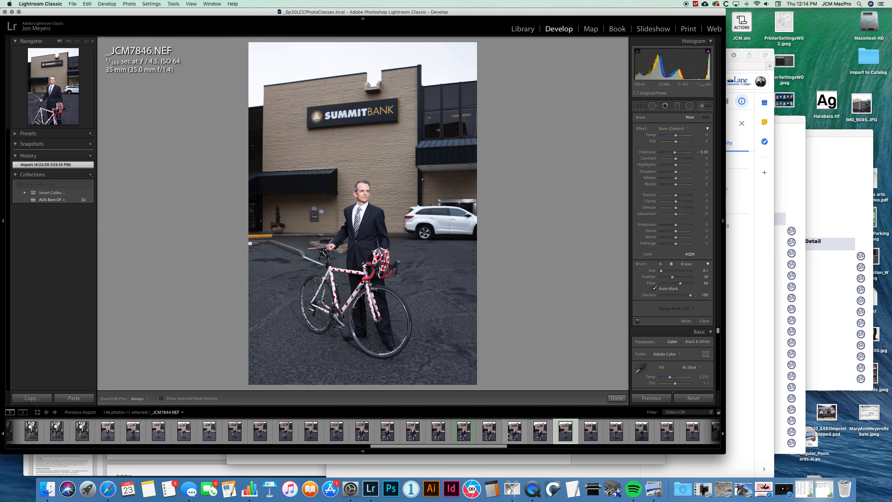
scroll(508, 435, "right", 4)
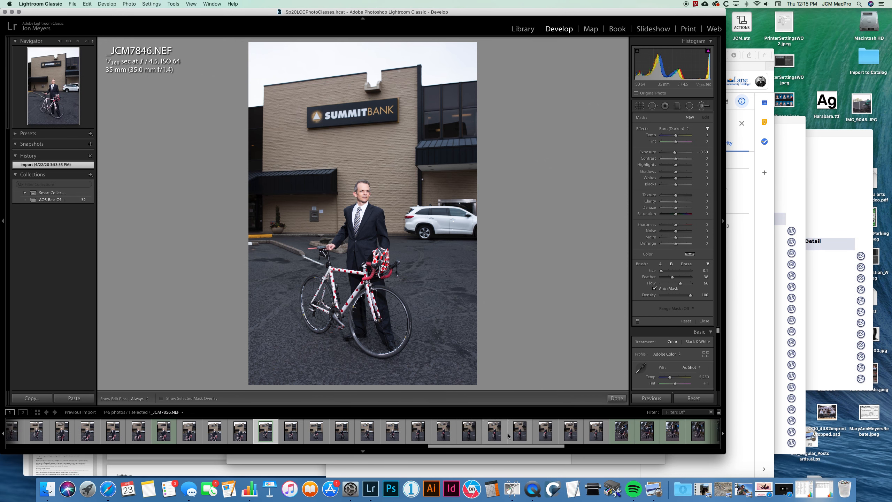
scroll(508, 436, "left", 6)
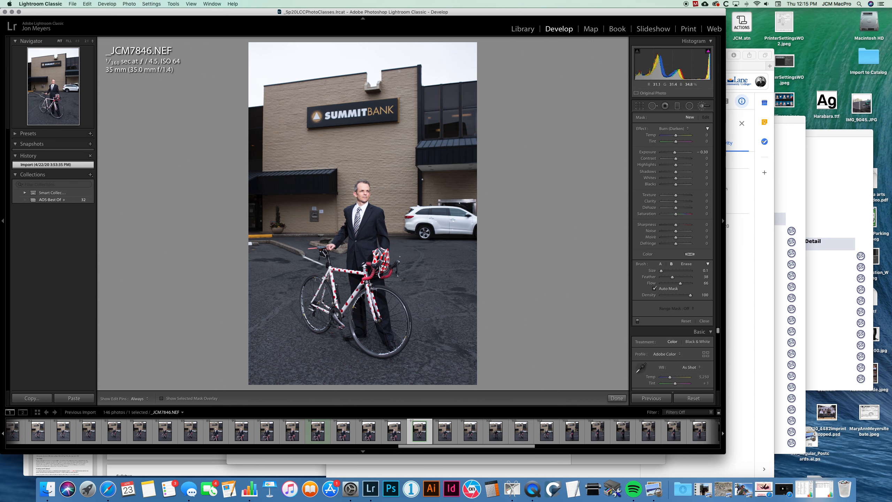
Enlarge the burn brush, paint over the building and pavement around the man, and set the mask's exposure to -0.47
scroll(428, 211, "up", 10)
key("h")
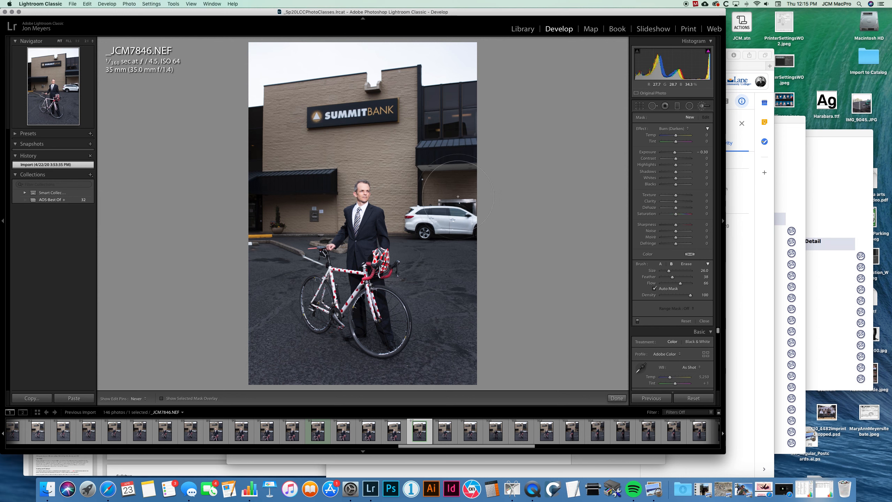
mouse_move(456, 146)
left_mouse_down()
mouse_move(462, 255)
mouse_move(498, 158)
left_mouse_up()
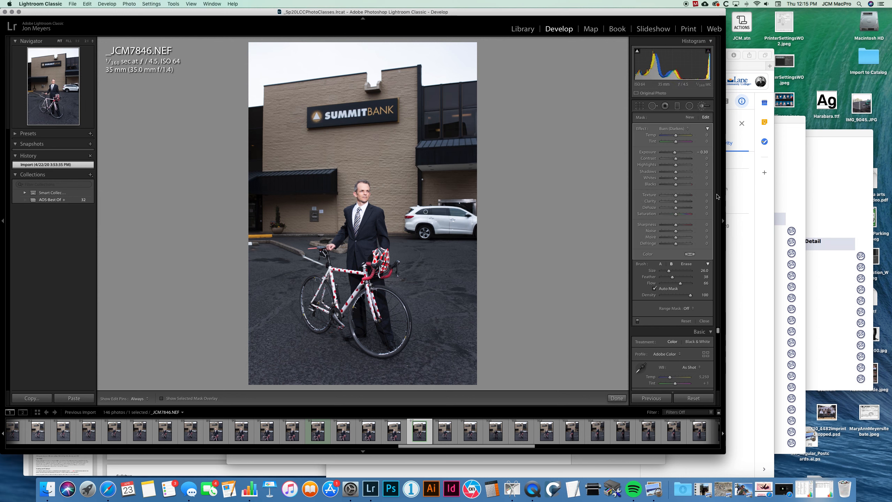
left_click_drag(676, 154, 674, 154)
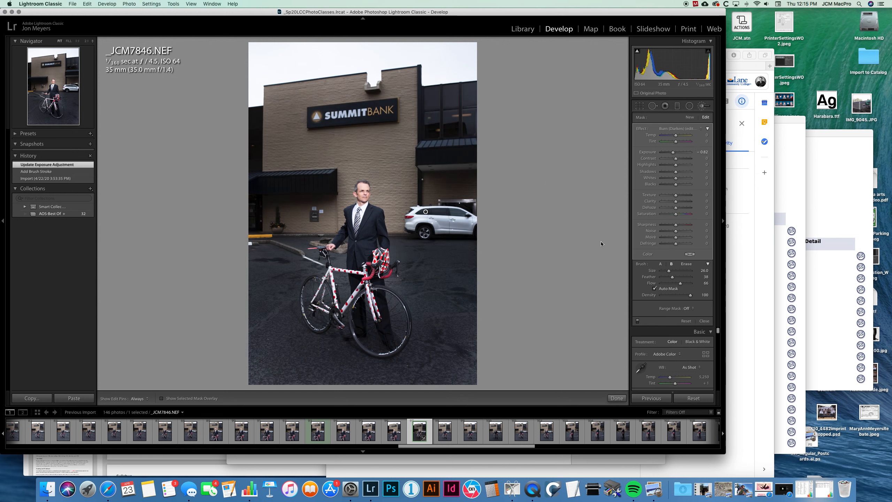
left_click_drag(673, 154, 674, 154)
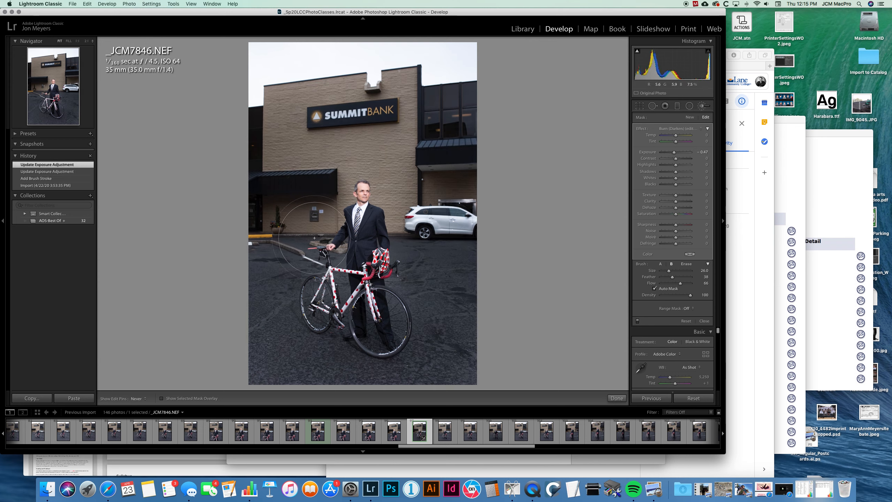
Extend the burn mask with further strokes over the pavement on both sides of the bicycle
key("h")
left_click(269, 288)
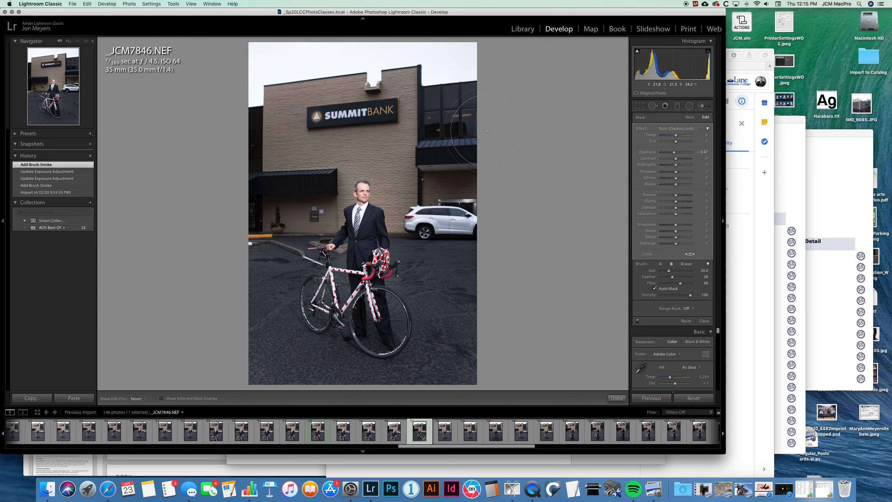
key("h")
left_click(458, 306)
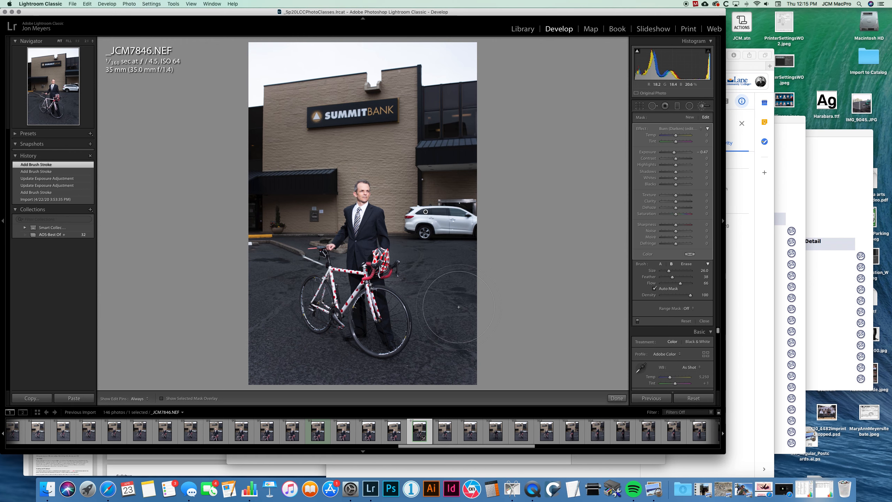
Crop the photo's right, bottom and top edges tighter around the man and bicycle, previewing it in black and white and returning it to color
key("v")
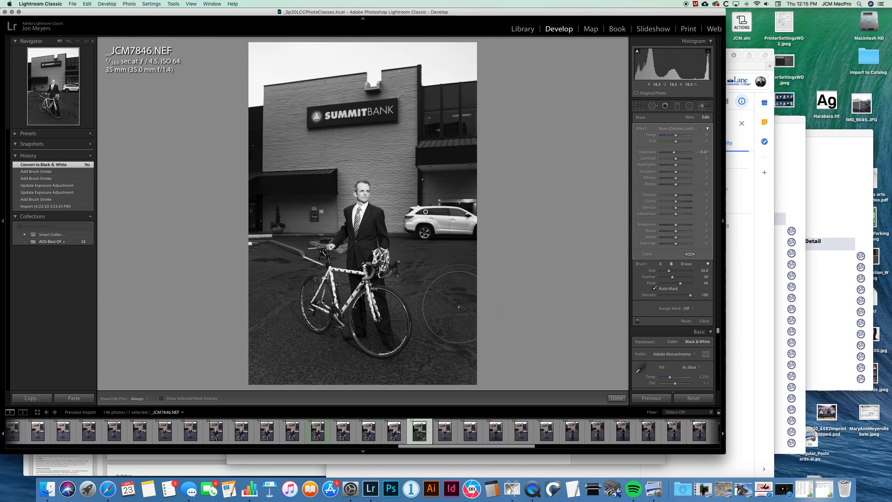
key("r")
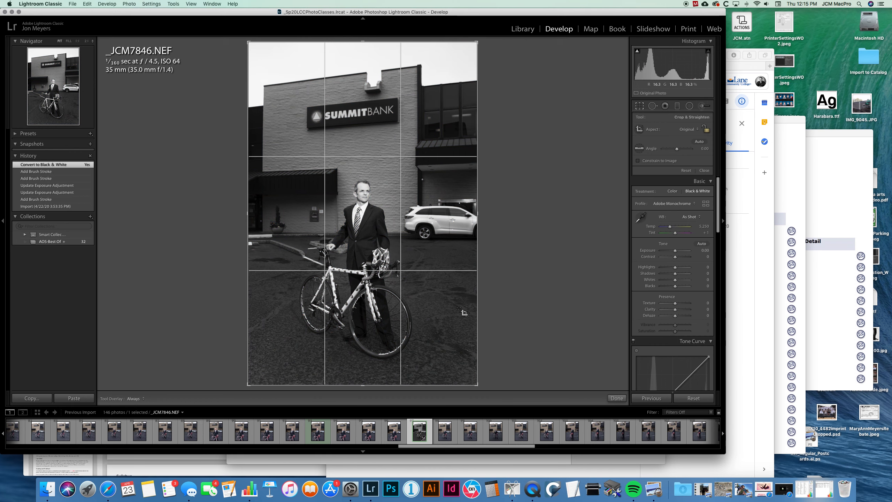
key("v")
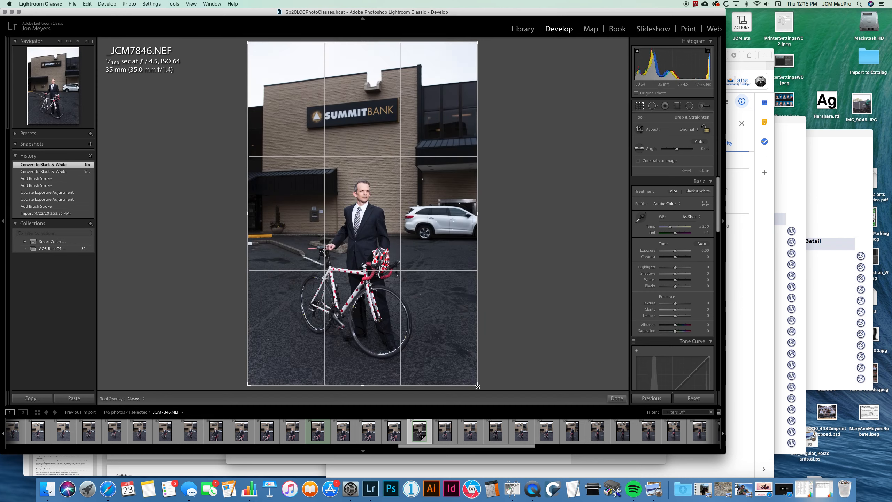
mouse_move(477, 386)
left_mouse_down()
mouse_move(446, 381)
mouse_move(463, 377)
left_mouse_up()
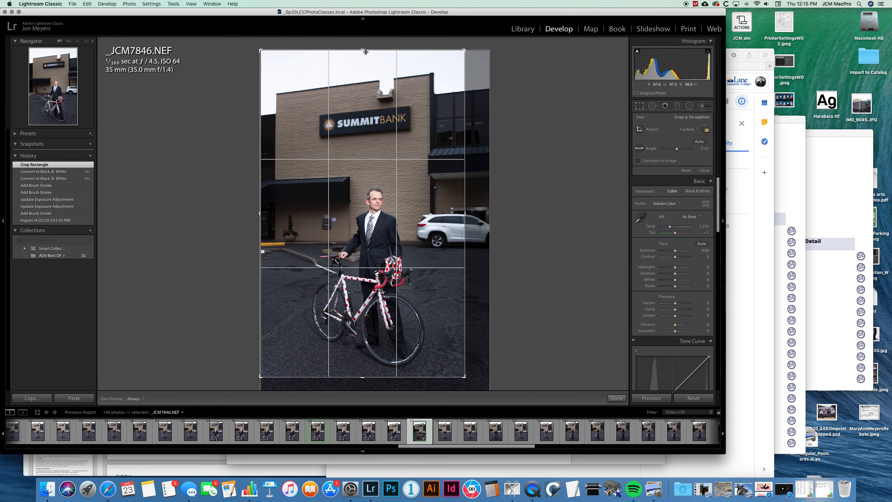
left_click_drag(365, 51, 374, 76)
left_click_drag(374, 142, 376, 153)
key("v")
key("v")
key("r")
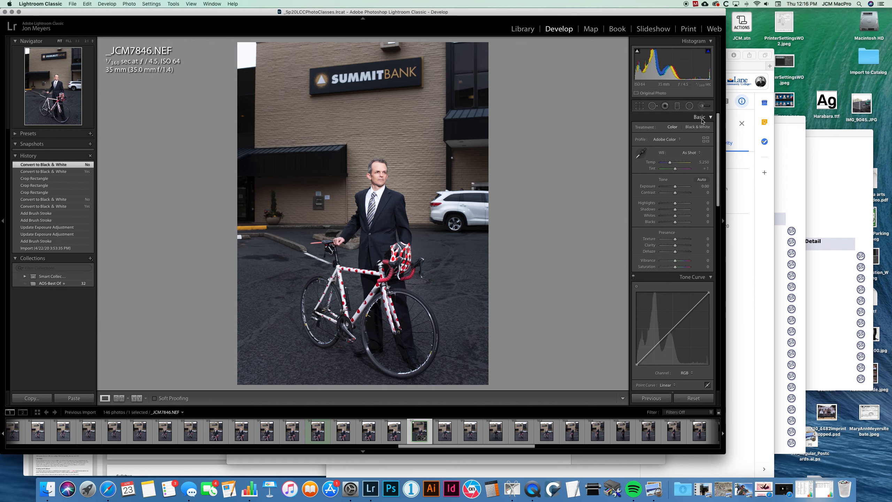
Set the whole photo's shadows to +32 and clarity to +14, and cool its white balance temperature
key("k")
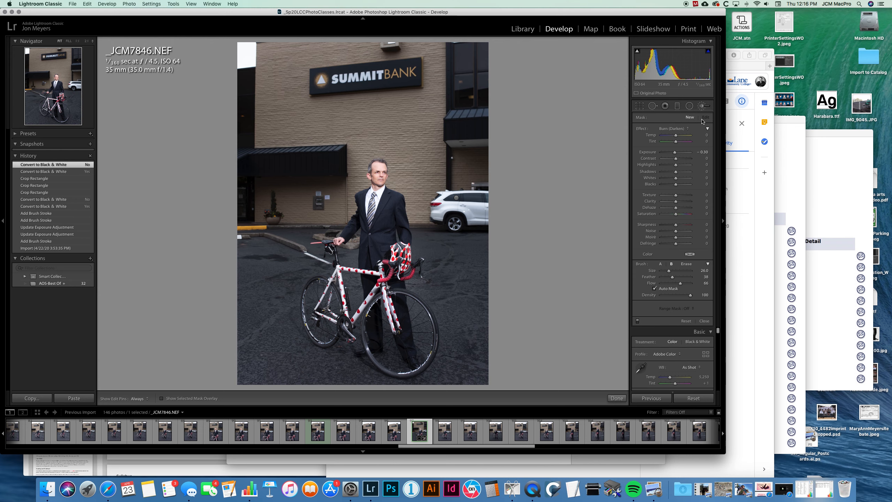
key("k")
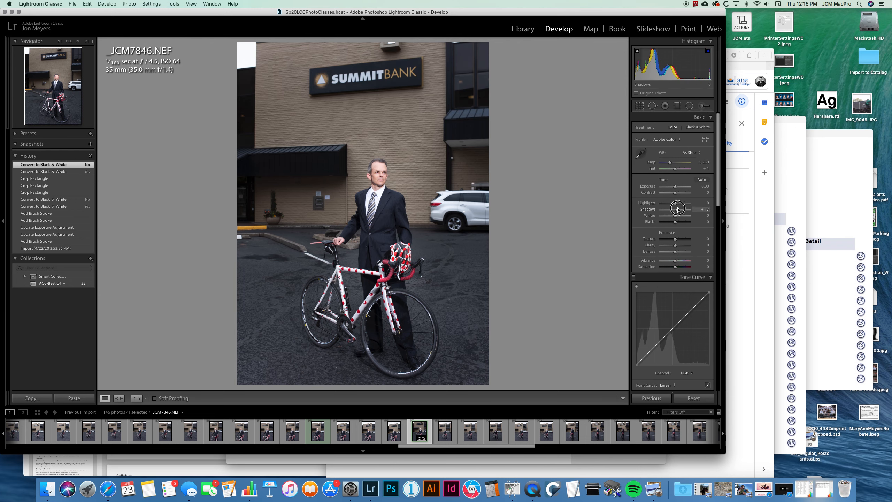
left_click_drag(677, 209, 680, 210)
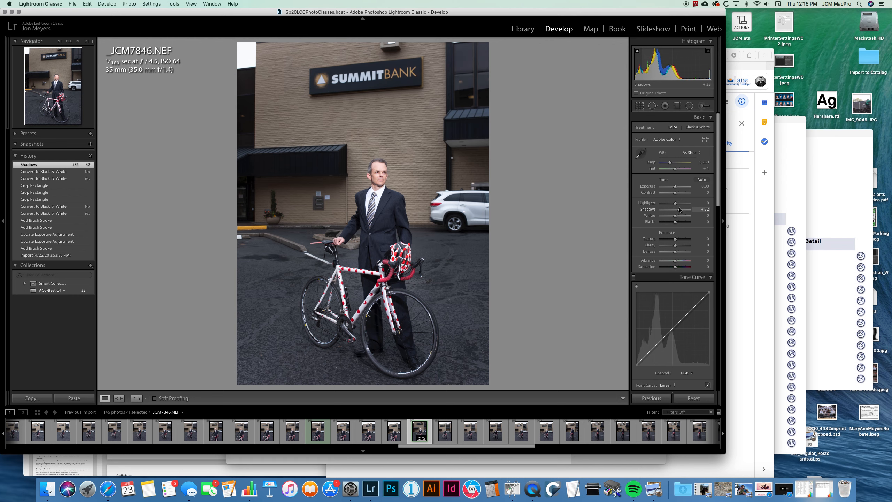
left_click_drag(678, 247, 678, 248)
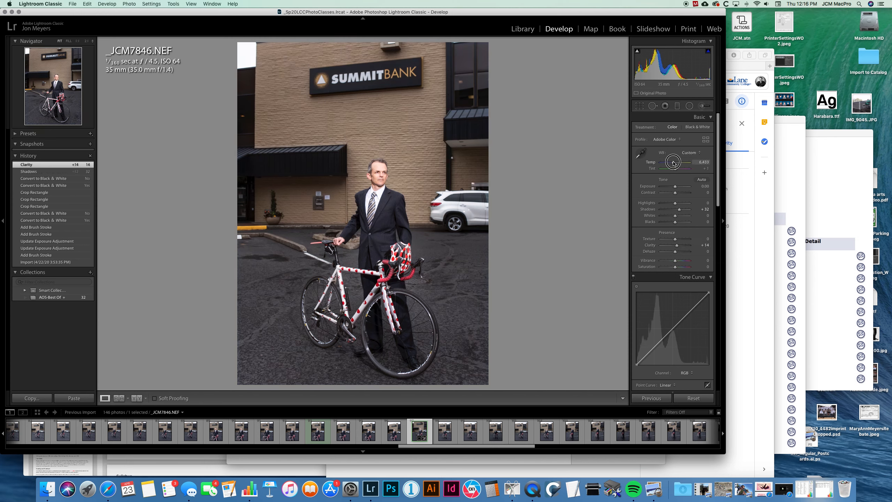
left_click_drag(674, 163, 669, 164)
Add points to the RGB tone curve that darken the shadows and brighten the midtones
scroll(675, 249, "down", 4)
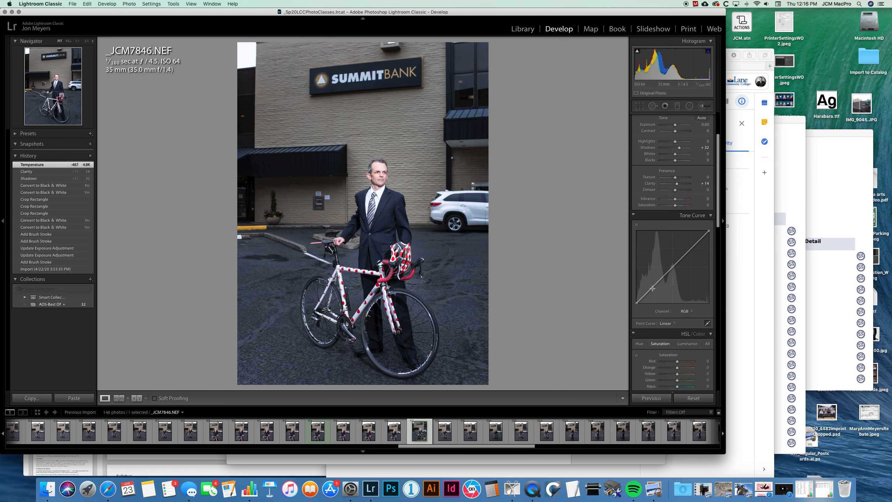
left_click_drag(652, 288, 686, 252)
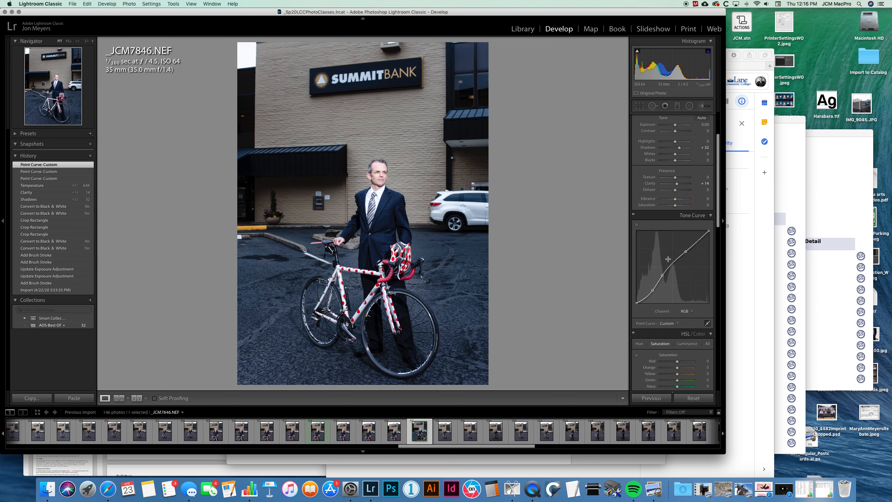
Try moving the black end of the tone curve, and undo those curve changes
mouse_move(638, 302)
left_mouse_down()
mouse_move(653, 291)
mouse_move(639, 300)
left_mouse_up()
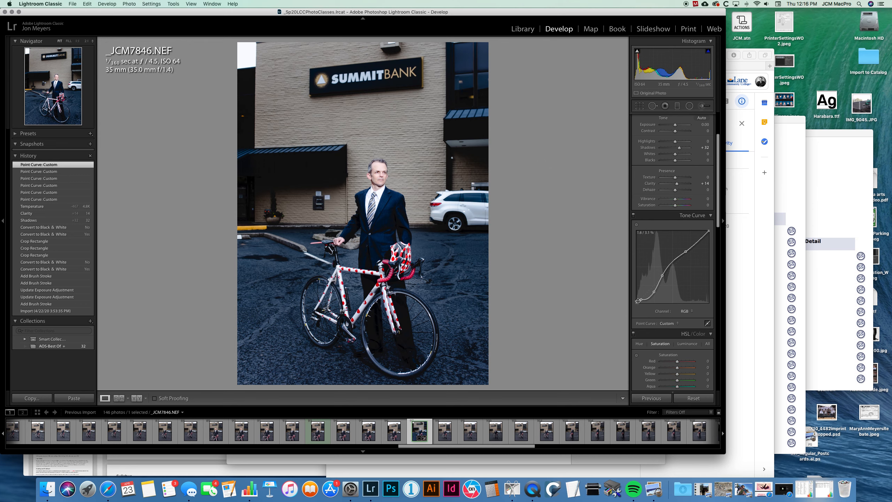
left_click_drag(638, 301, 624, 260)
key("super+z")
key("super+z")
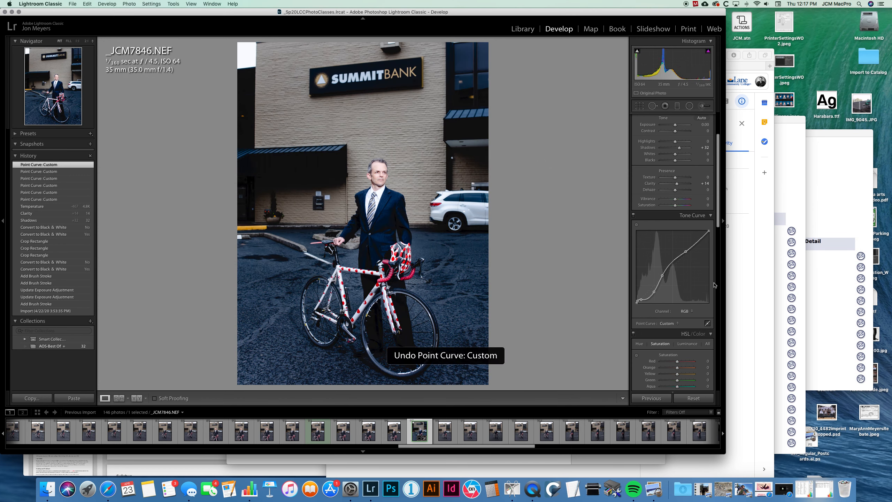
key("super+z")
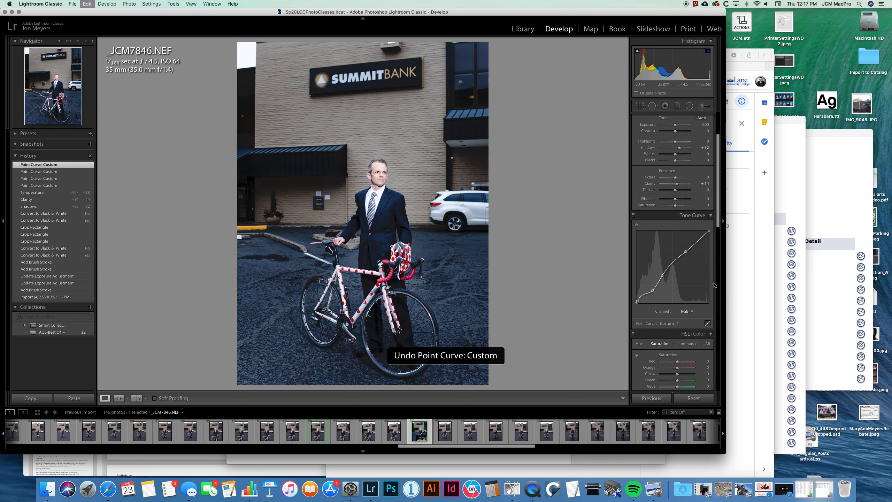
key("super+z")
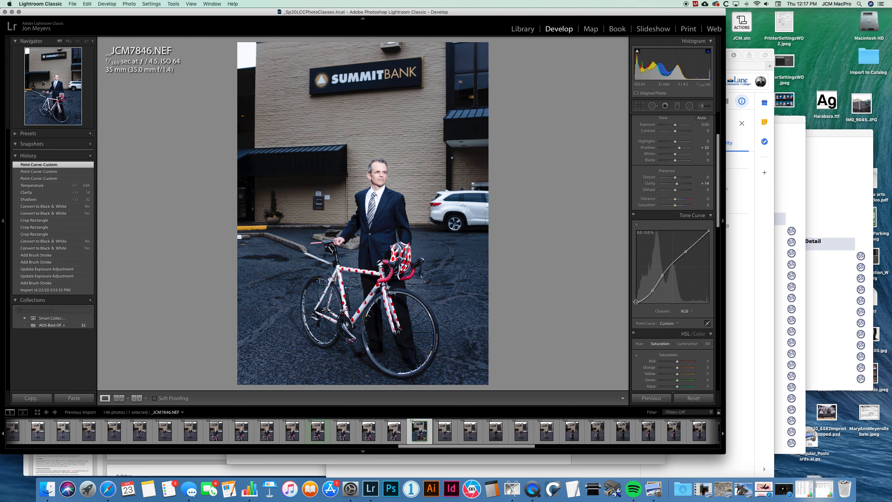
Fine-tune the lower part of the tone curve, and add a highlight point by targeting the tone of the man's face
left_click_drag(636, 302, 654, 290)
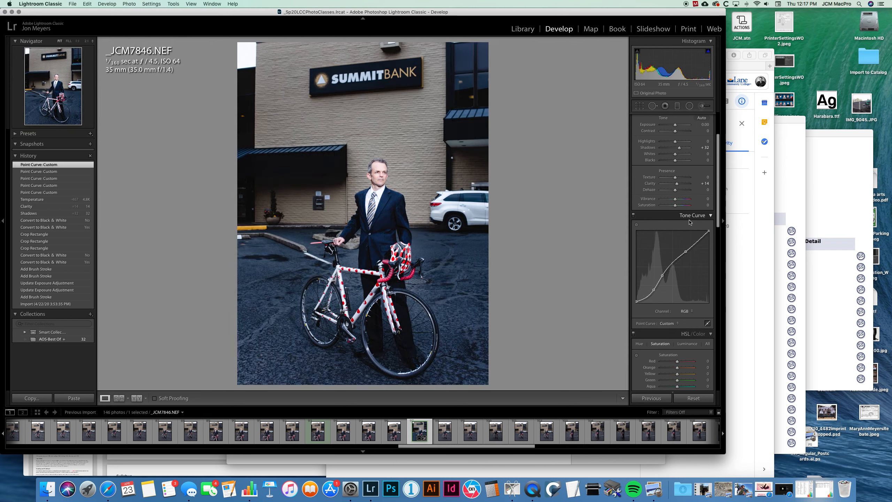
left_click(637, 225)
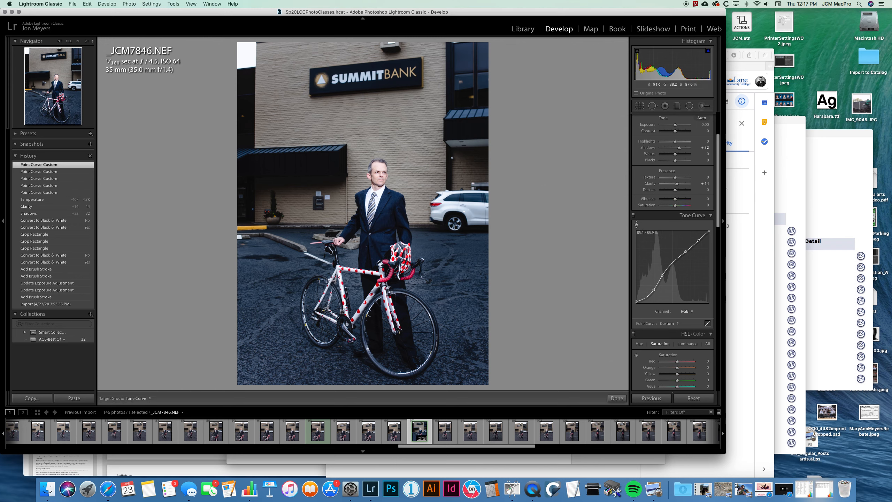
mouse_move(380, 170)
left_mouse_down()
mouse_move(380, 179)
mouse_move(380, 154)
mouse_move(381, 170)
left_mouse_up()
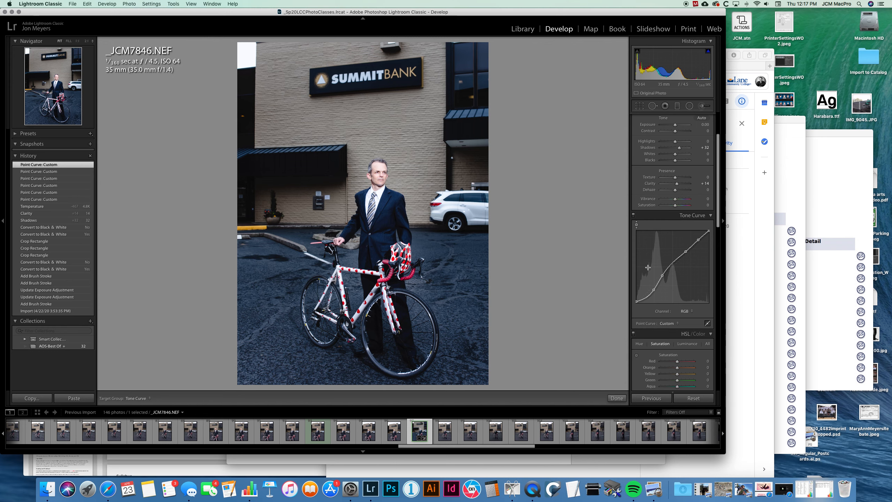
Tint the shadows green with split toning at hue 142 and saturation 11
scroll(671, 338, "down", 7)
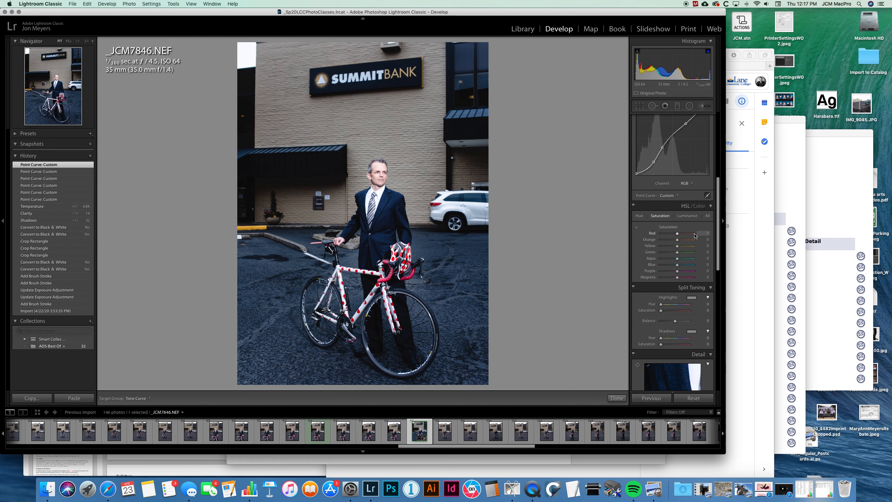
scroll(692, 235, "down", 4)
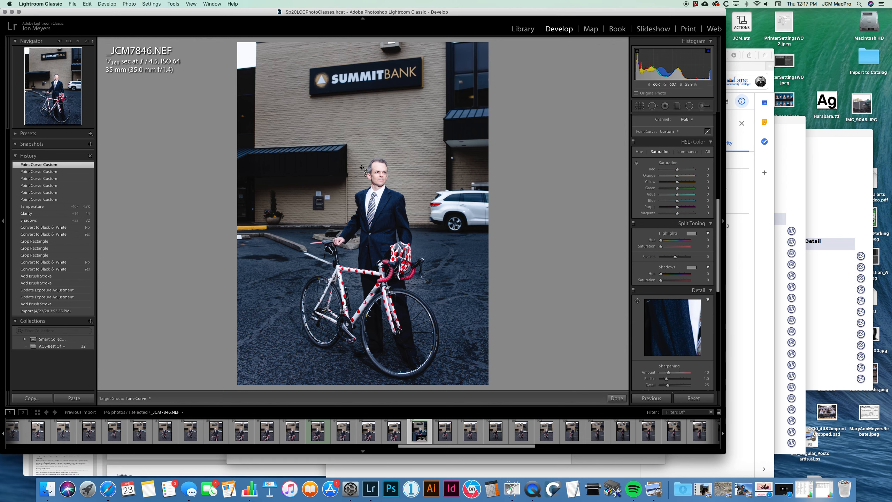
left_click(673, 276)
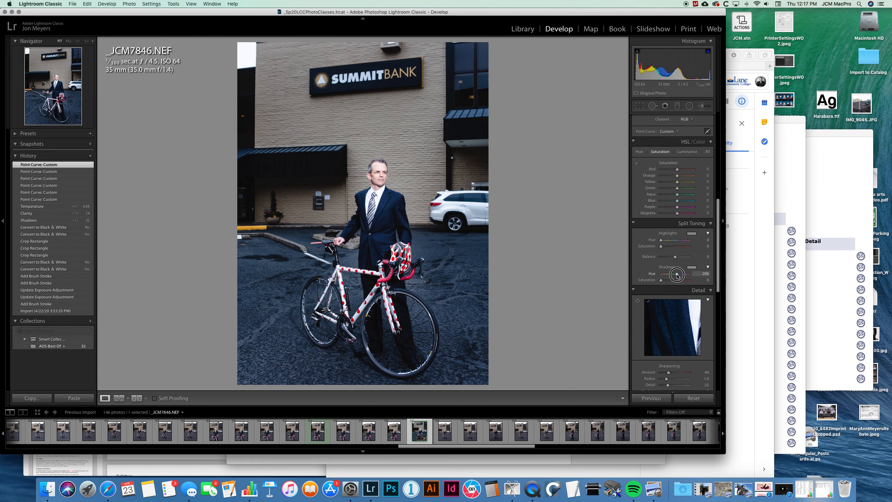
mouse_move(677, 276)
left_mouse_down()
mouse_move(666, 276)
mouse_move(681, 276)
mouse_move(672, 281)
left_mouse_up()
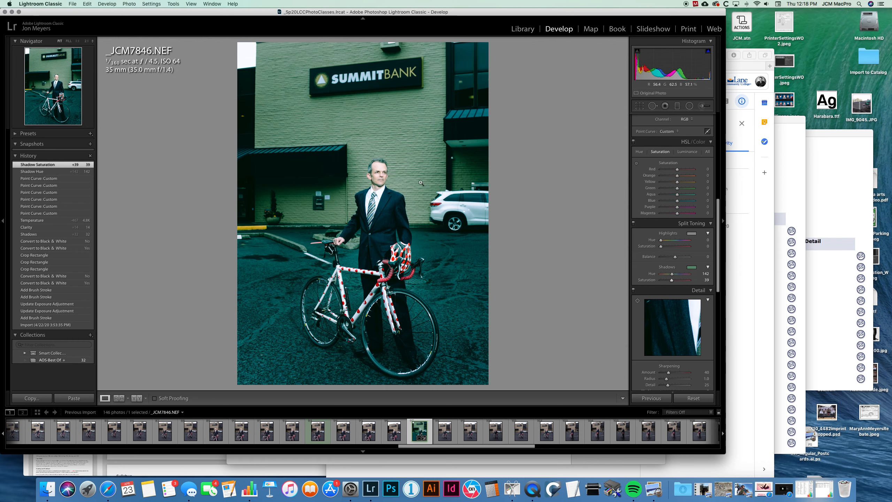
left_click_drag(673, 282, 665, 281)
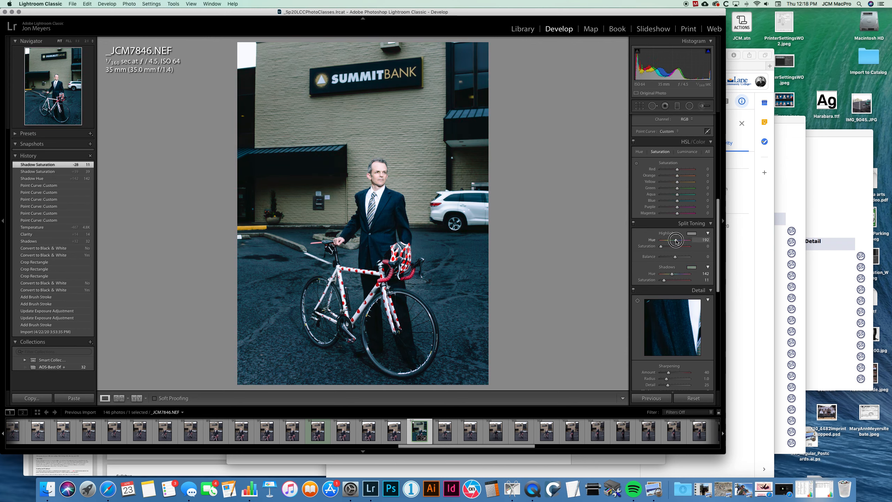
Tint the highlights blue with hue 214 and saturation 52, and compare the photo with and without split toning, ending with it disabled
left_click_drag(676, 242, 676, 249)
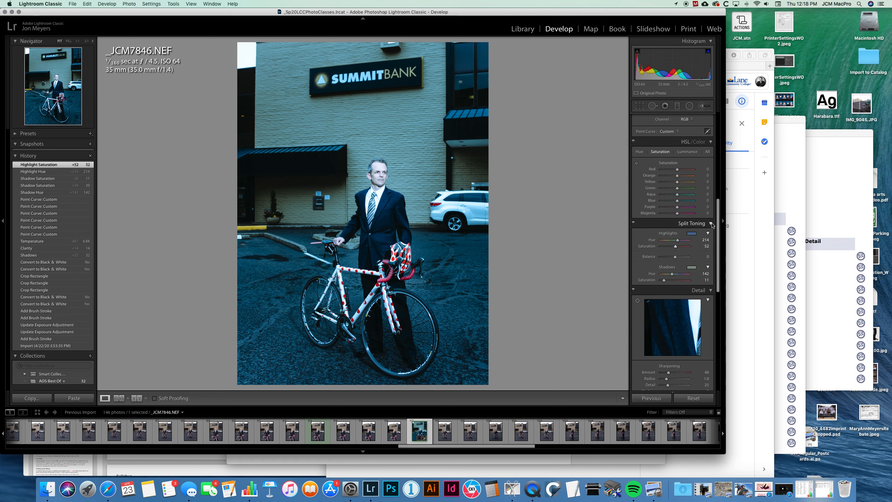
left_click(634, 222)
left_click(632, 224)
left_click(633, 223)
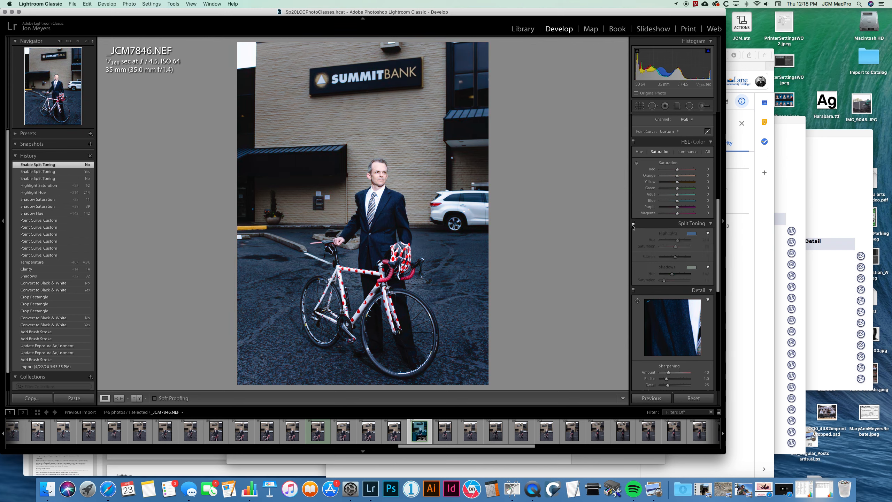